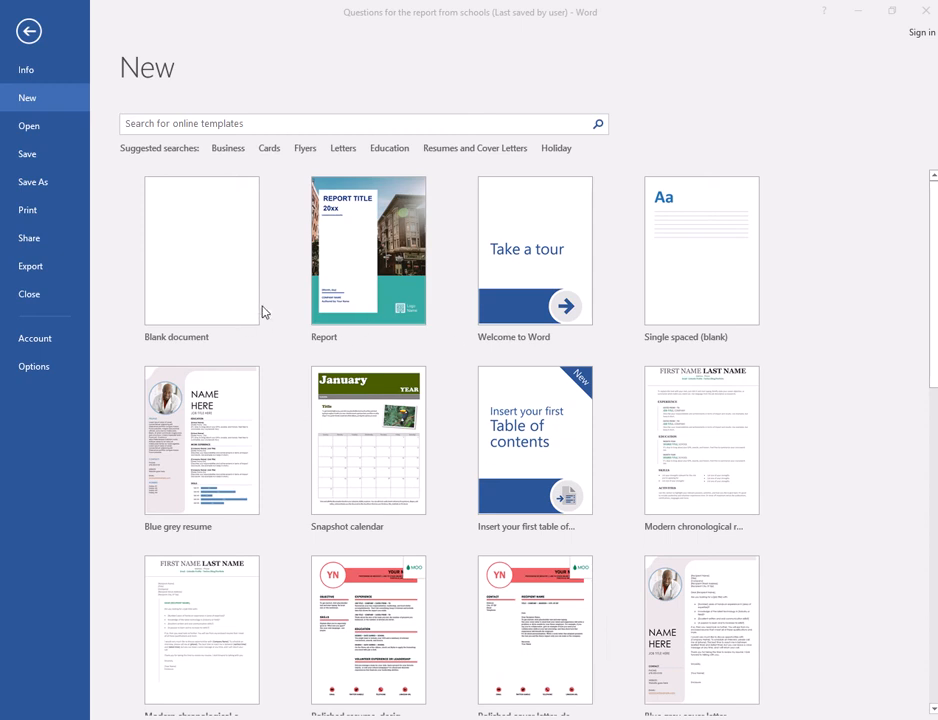
Create a blank document and paste the copied "About Us" text into it with merged formatting
{"action": "left_click", "coordinate": [205, 263]}
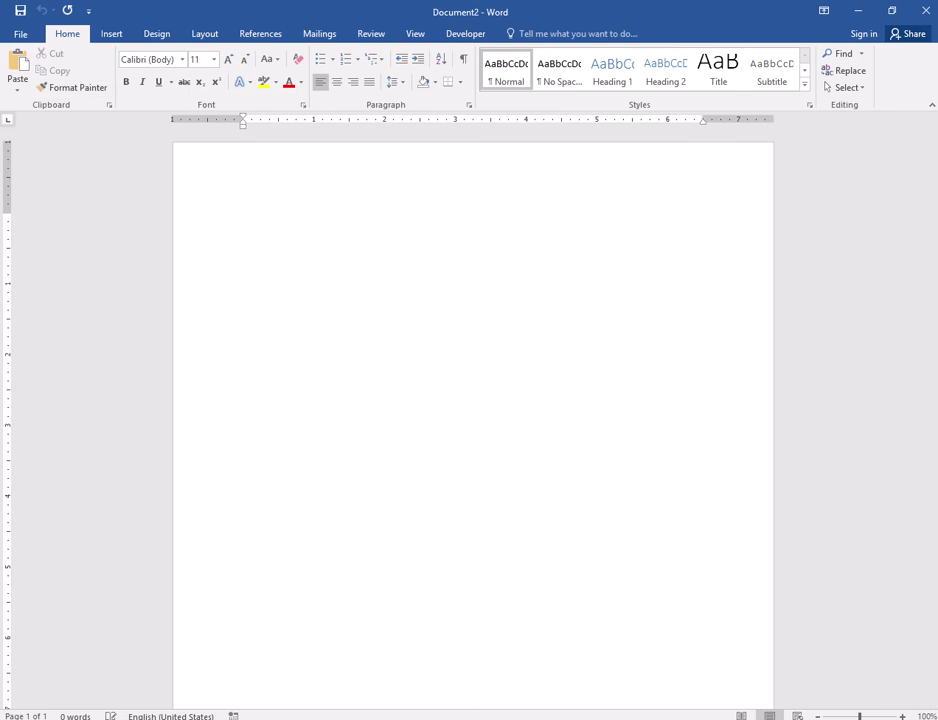
{"action": "key", "text": "alt+F11"}
{"action": "left_click", "coordinate": [222, 212]}
{"action": "left_click", "coordinate": [18, 91]}
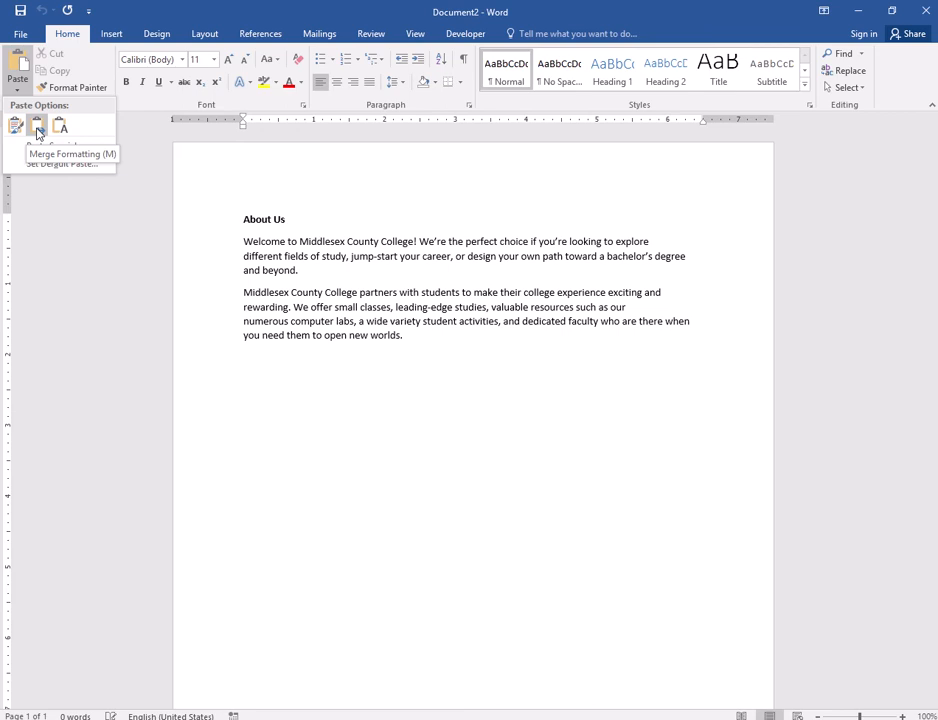
{"action": "left_click", "coordinate": [37, 131]}
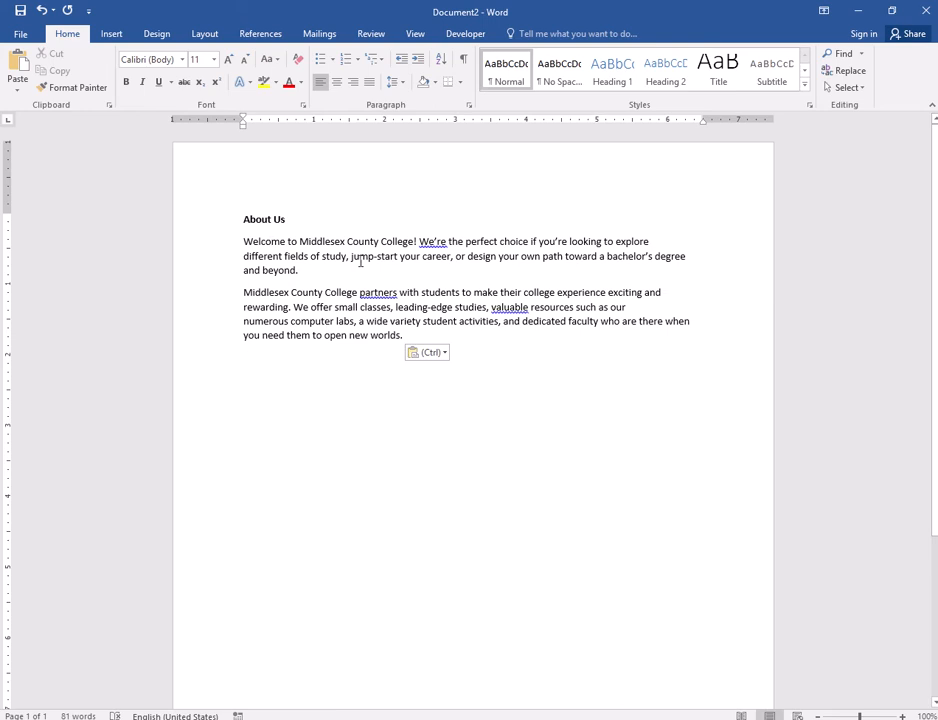
{"action": "left_click_drag", "start_coordinate": [244, 219], "coordinate": [287, 219]}
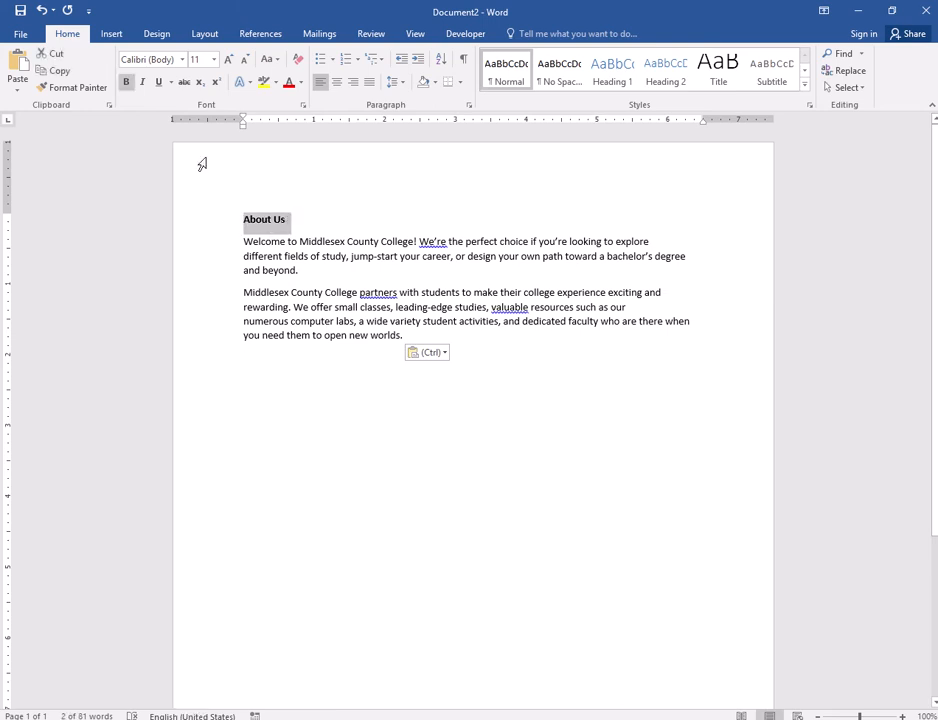
{"action": "left_click", "coordinate": [295, 290]}
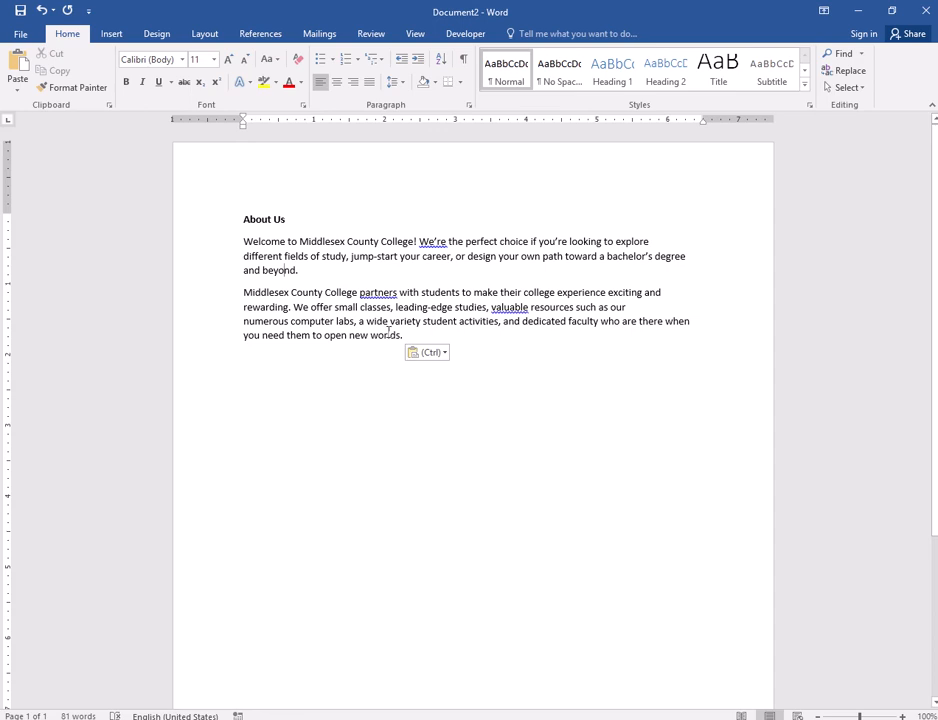
{"action": "left_click_drag", "start_coordinate": [410, 335], "coordinate": [246, 231]}
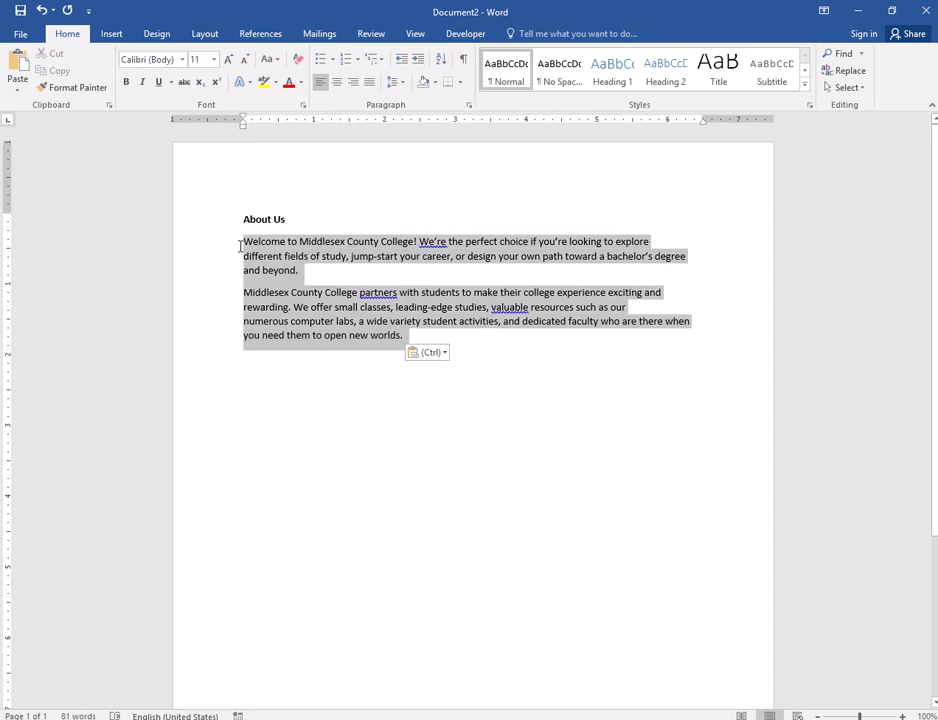
{"action": "left_click", "coordinate": [300, 270]}
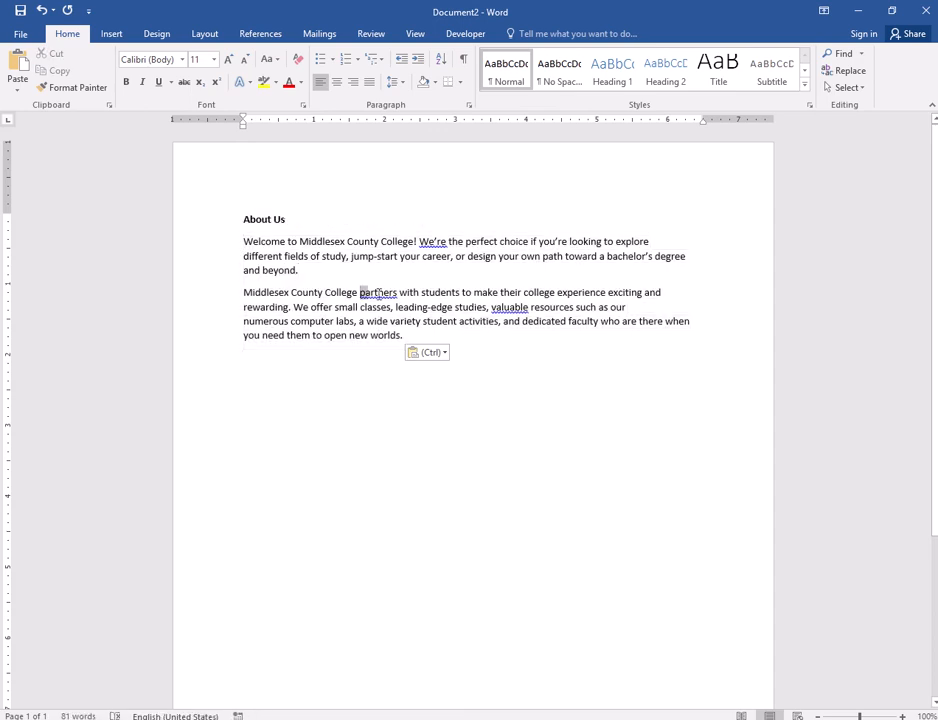
{"action": "double_click", "coordinate": [378, 292]}
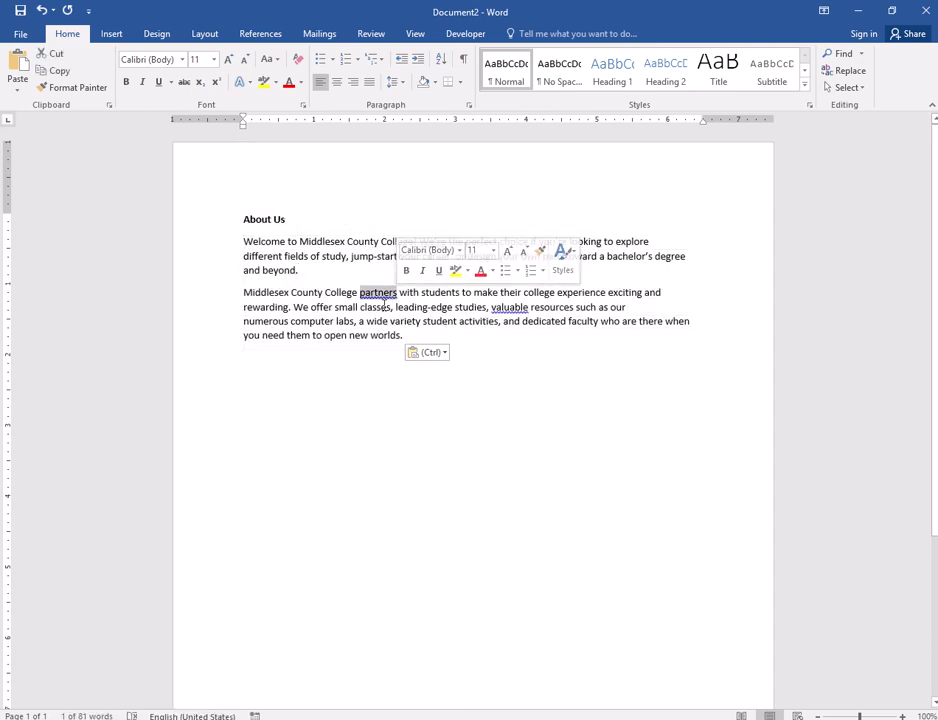
{"action": "left_click", "coordinate": [347, 320]}
Turn bold on and back off for the word "partners" in the second paragraph
{"action": "left_click_drag", "start_coordinate": [361, 292], "coordinate": [398, 293]}
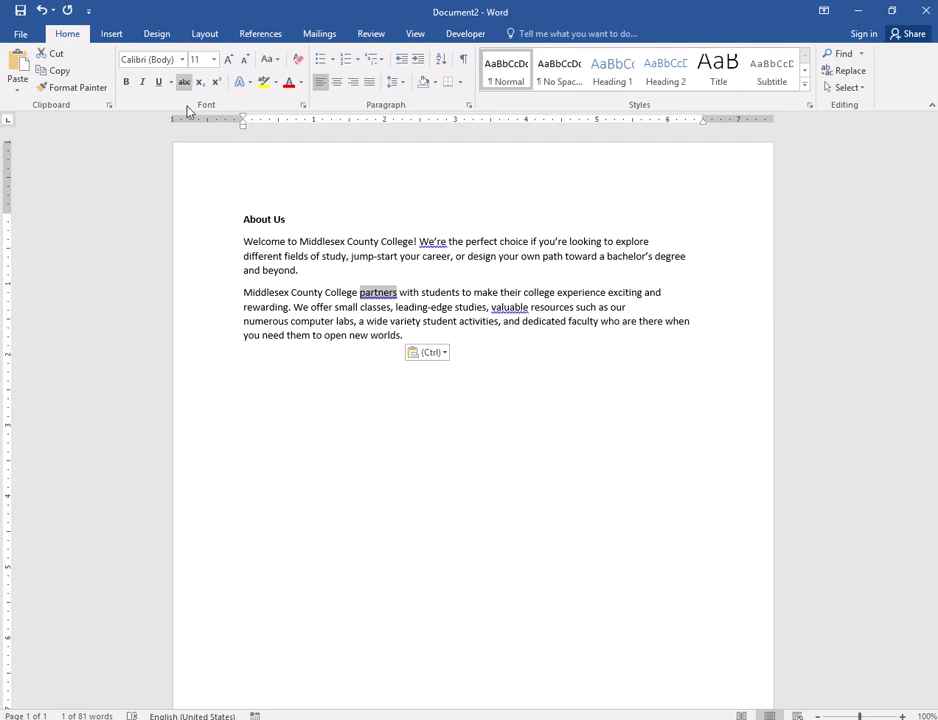
{"action": "left_click", "coordinate": [127, 84]}
{"action": "left_click", "coordinate": [127, 84]}
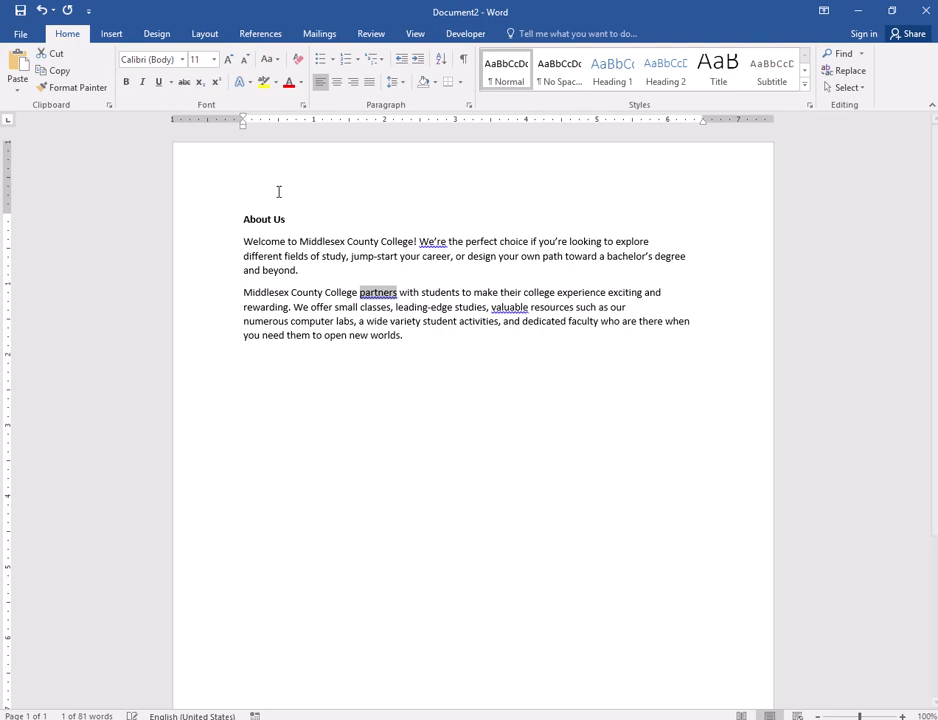
{"action": "left_click", "coordinate": [382, 306]}
{"action": "left_click_drag", "start_coordinate": [360, 291], "coordinate": [398, 290]}
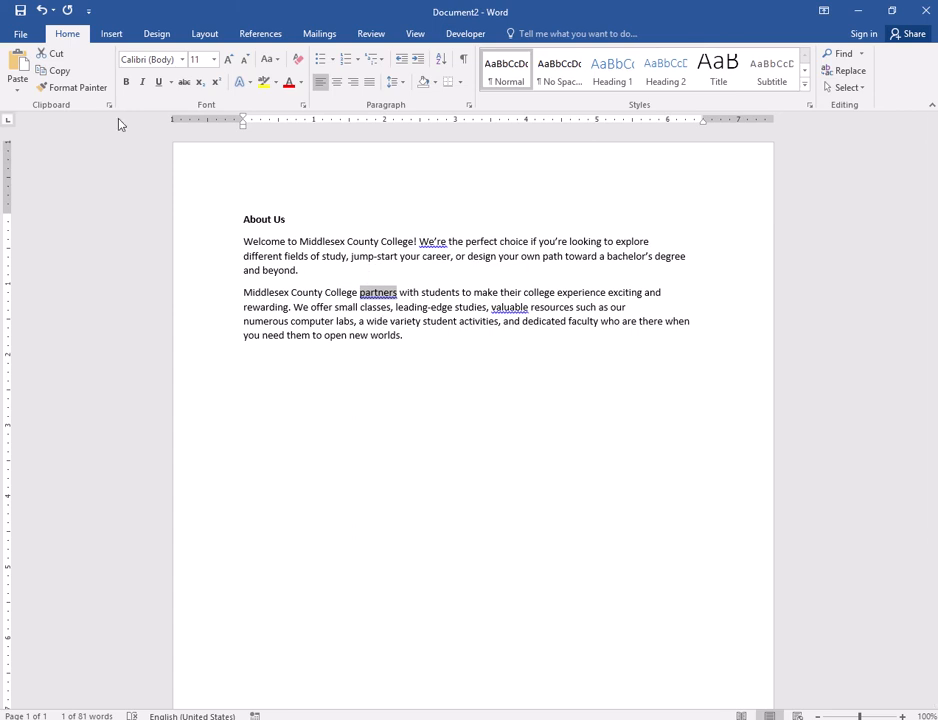
{"action": "left_click", "coordinate": [48, 89]}
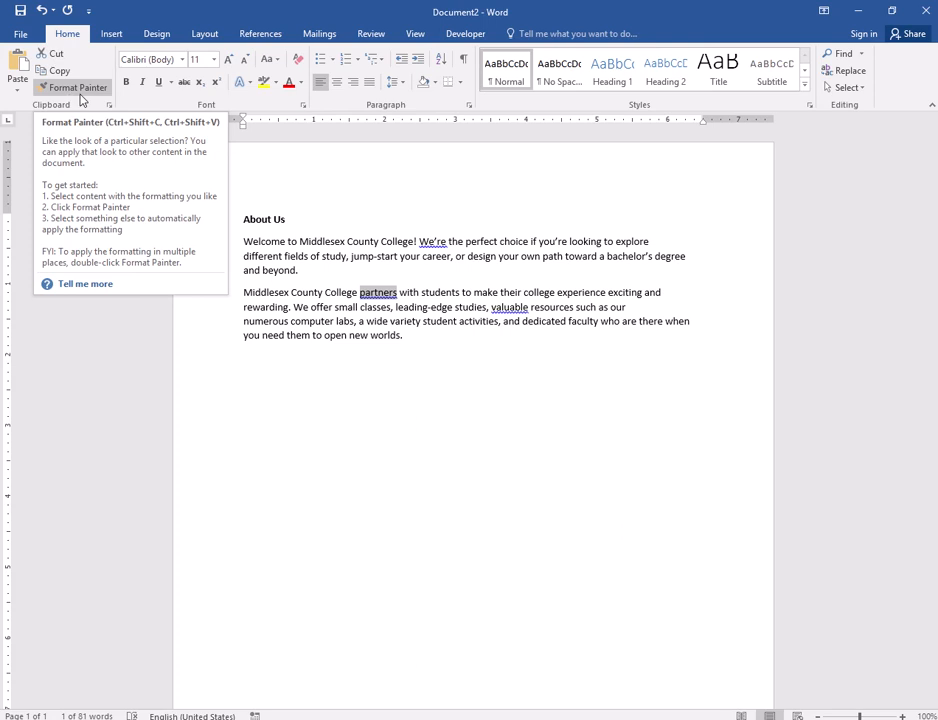
{"action": "left_click", "coordinate": [304, 347]}
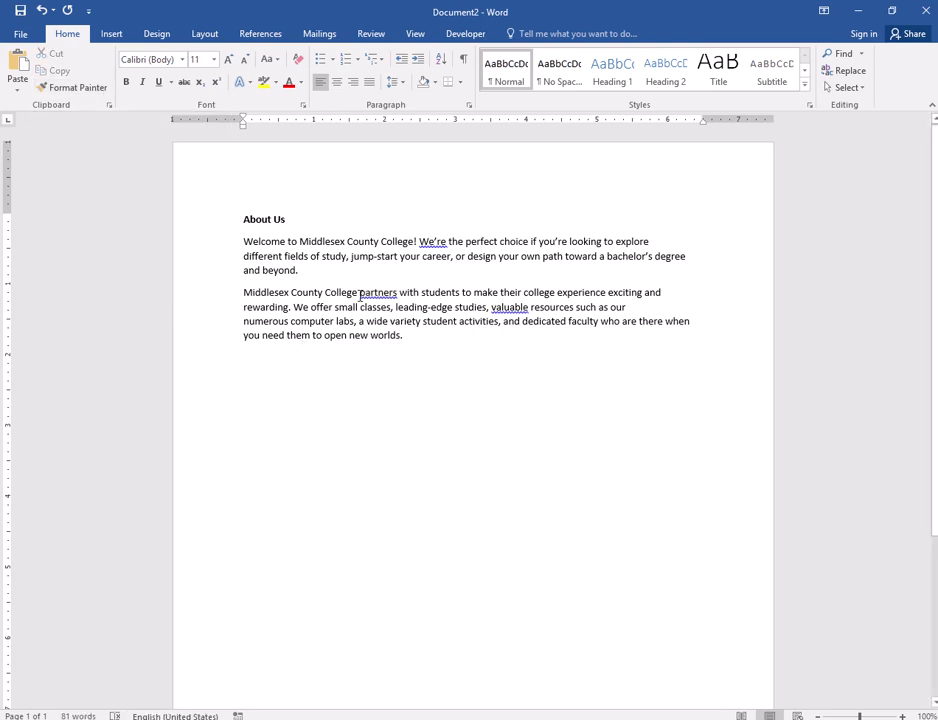
{"action": "left_click_drag", "start_coordinate": [360, 292], "coordinate": [397, 292]}
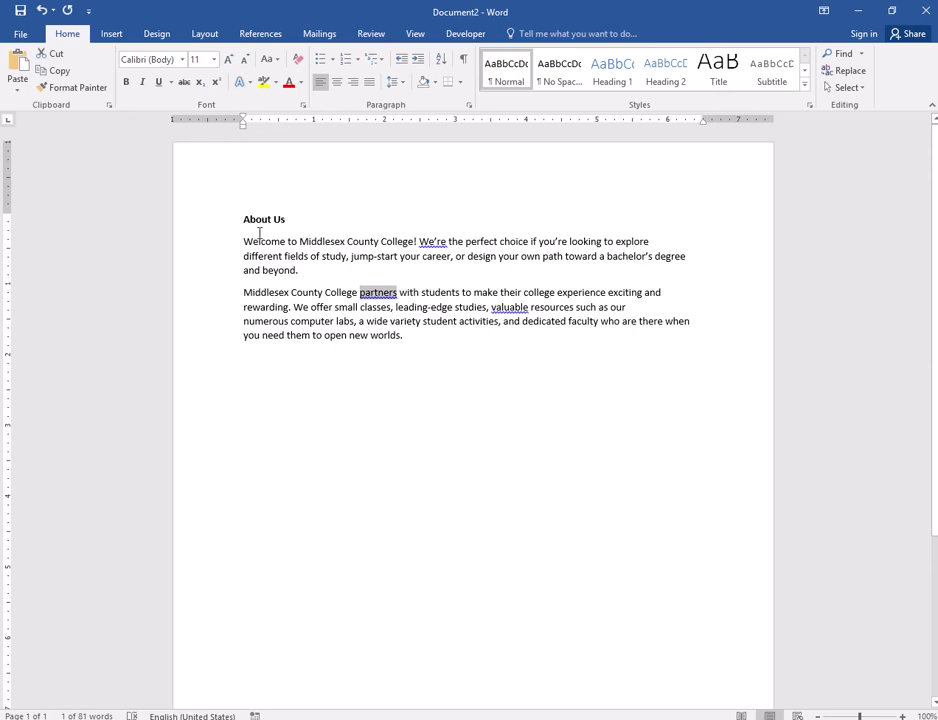
Change the font color of the "About Us" heading to red
{"action": "left_click_drag", "start_coordinate": [252, 219], "coordinate": [293, 217]}
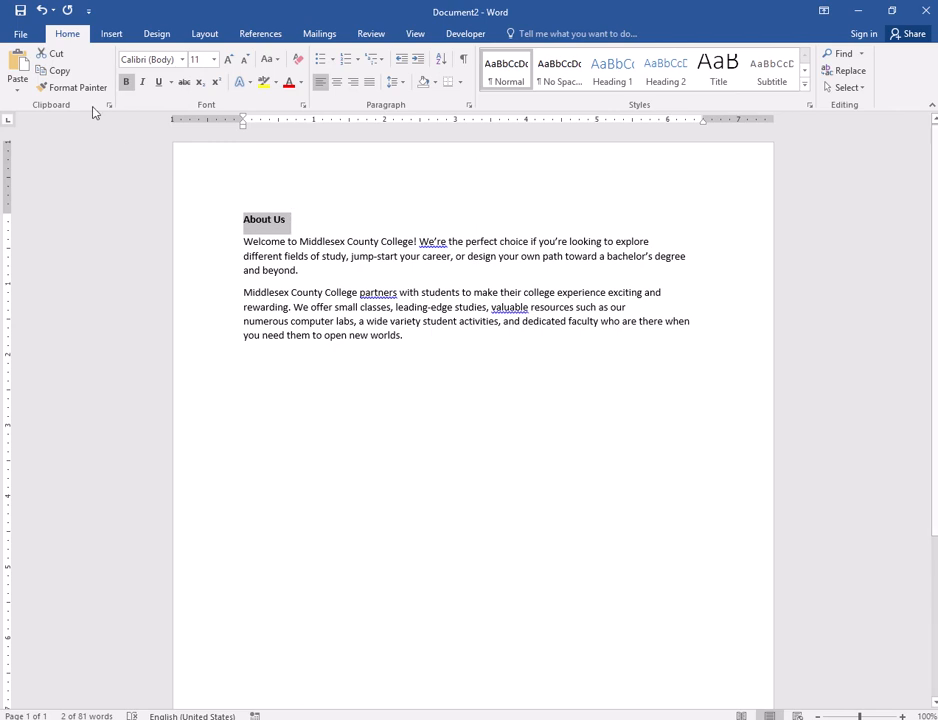
{"action": "left_click", "coordinate": [302, 84]}
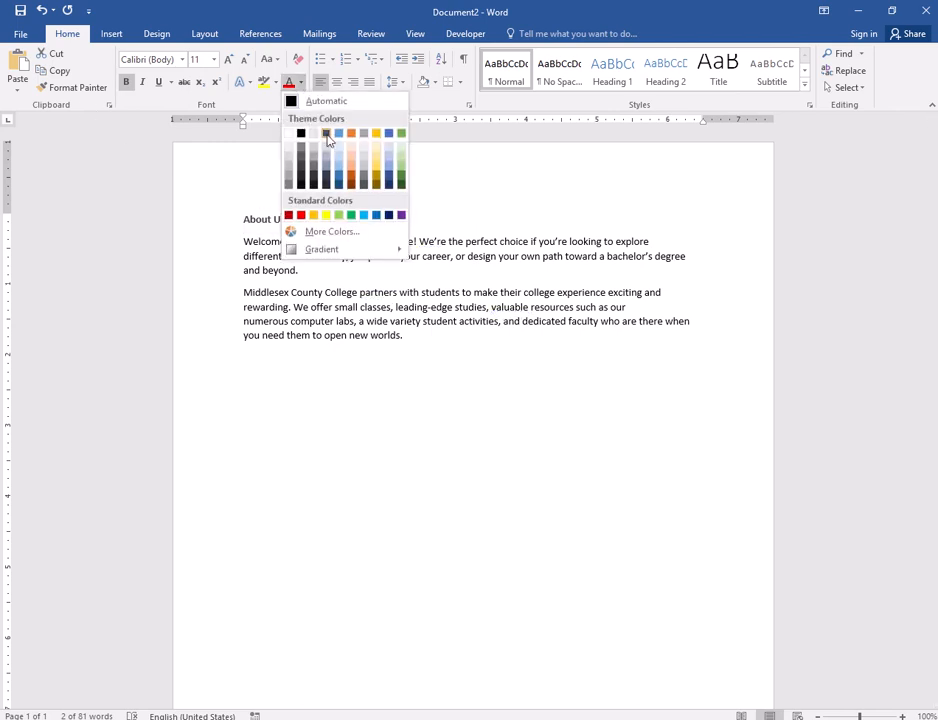
{"action": "left_click", "coordinate": [288, 215]}
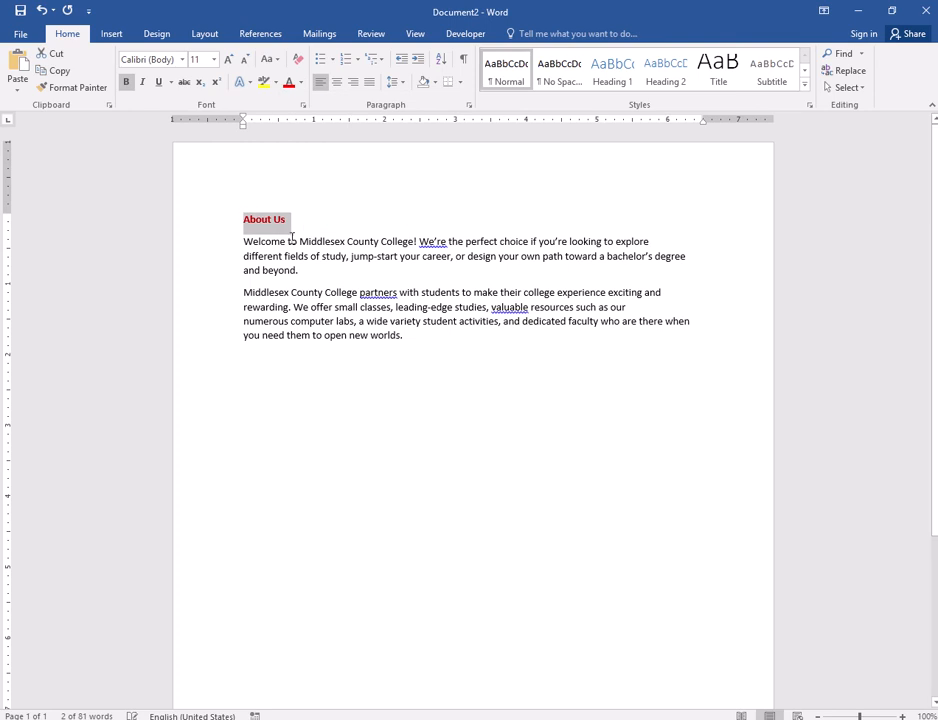
Copy the "About Us" heading's formatting onto the word "partners" with Format Painter, and undo it
{"action": "left_click", "coordinate": [243, 219]}
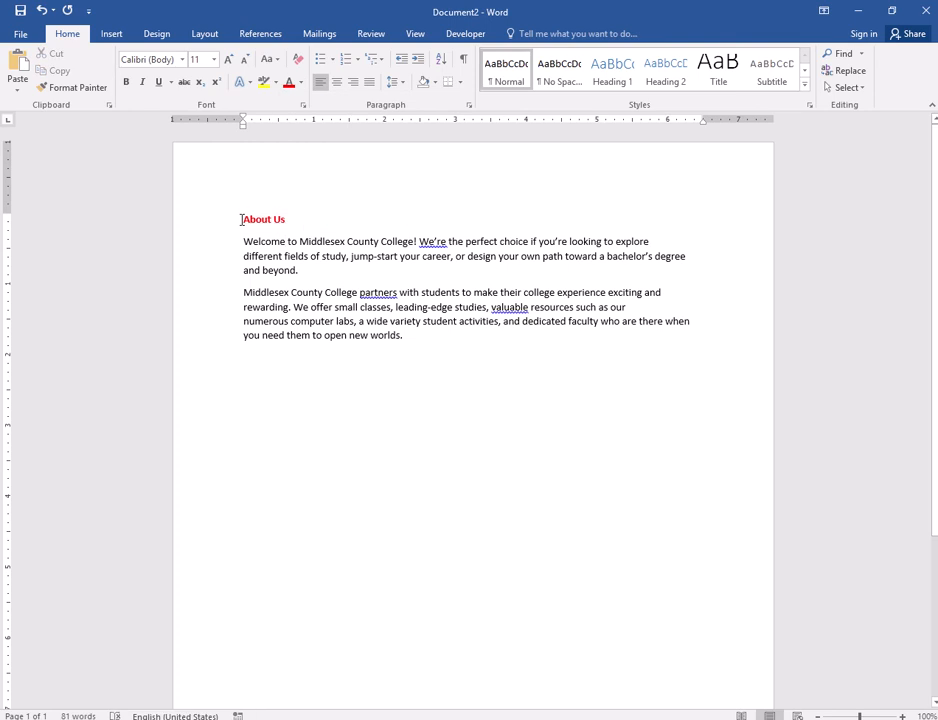
{"action": "left_click", "coordinate": [66, 88]}
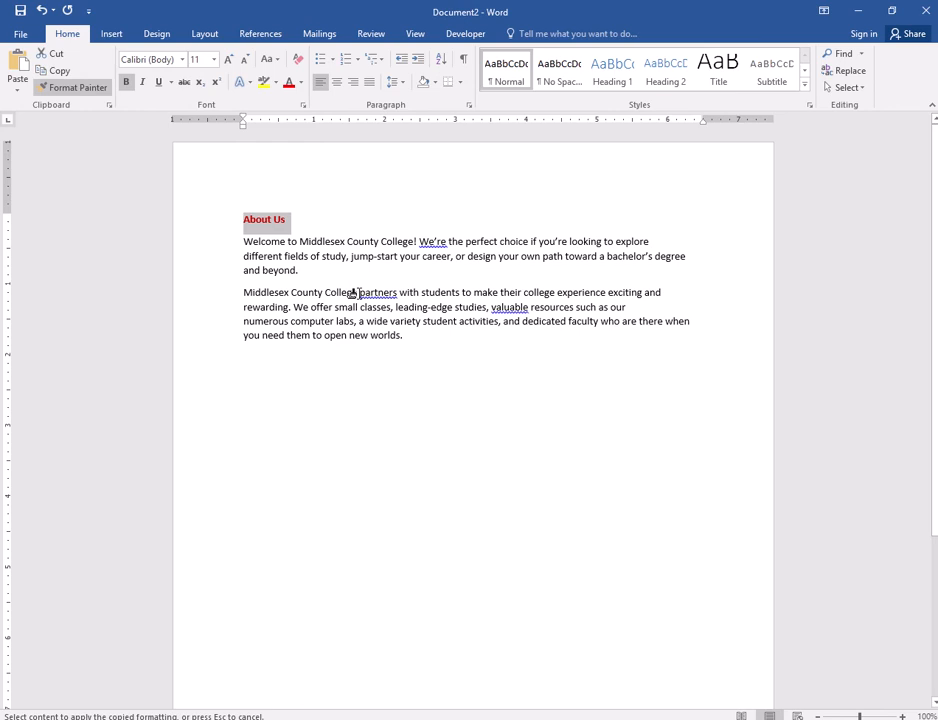
{"action": "left_click_drag", "start_coordinate": [359, 293], "coordinate": [398, 291]}
{"action": "left_click", "coordinate": [335, 358]}
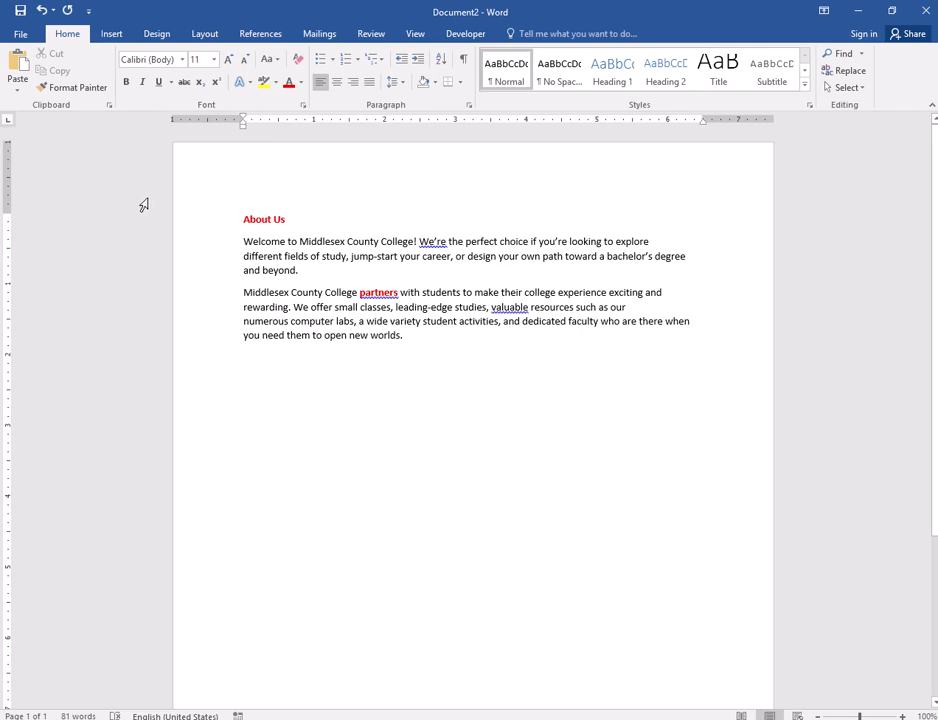
{"action": "key", "text": "ctrl+z"}
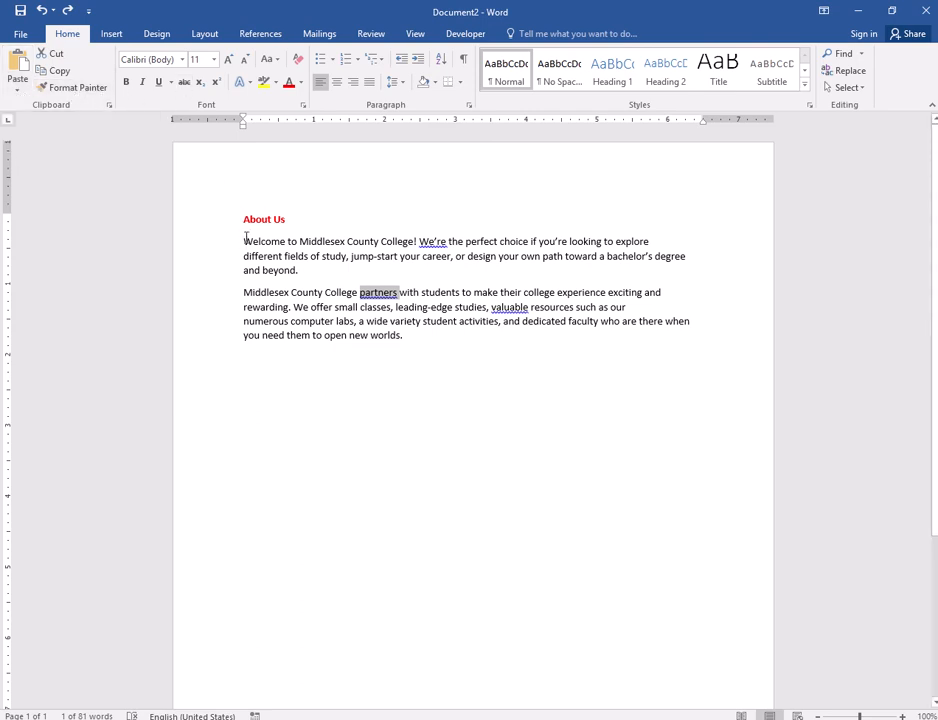
Copy the heading's formatting onto "Middlesex County College" at the start of the second paragraph with Format Painter, and undo it
{"action": "left_click_drag", "start_coordinate": [243, 221], "coordinate": [289, 221]}
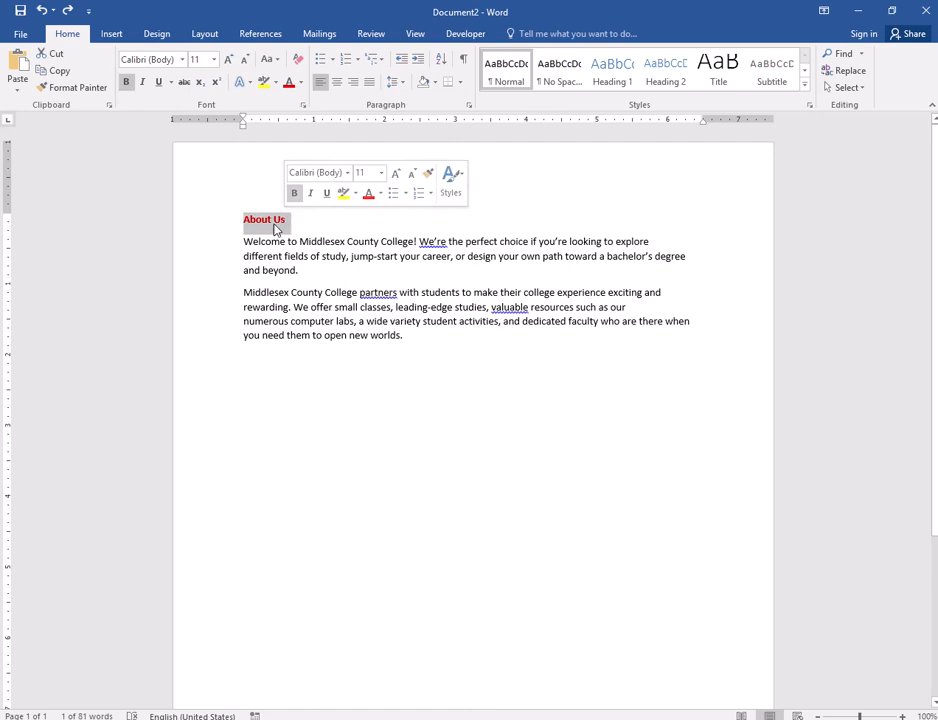
{"action": "left_click", "coordinate": [70, 90]}
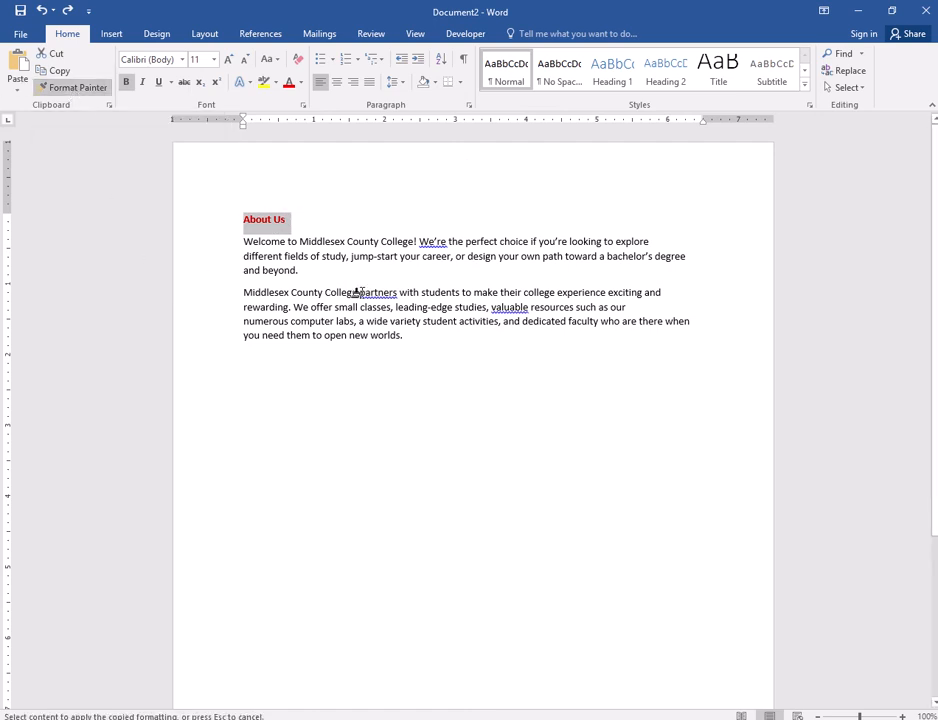
{"action": "left_click_drag", "start_coordinate": [244, 292], "coordinate": [361, 292]}
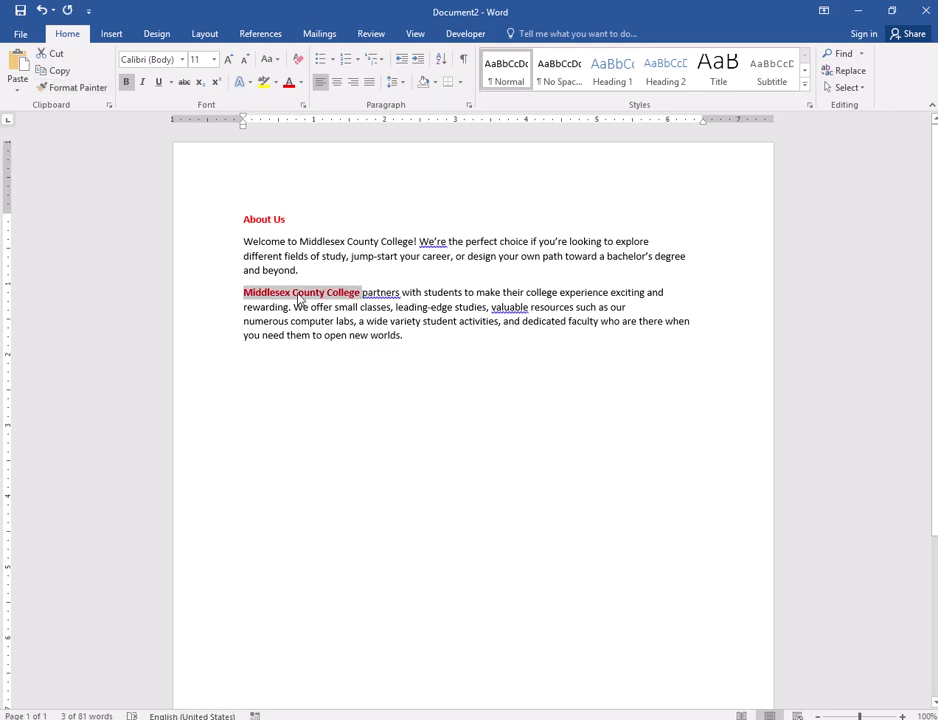
{"action": "left_click", "coordinate": [349, 320]}
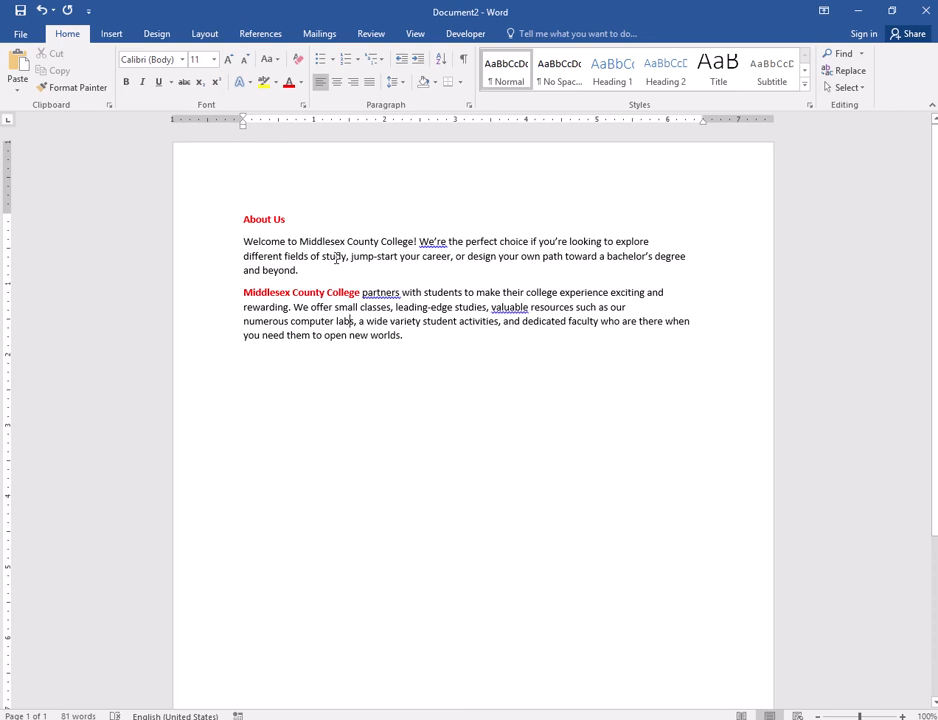
{"action": "key", "text": "ctrl+z"}
{"action": "key", "text": "ctrl+z"}
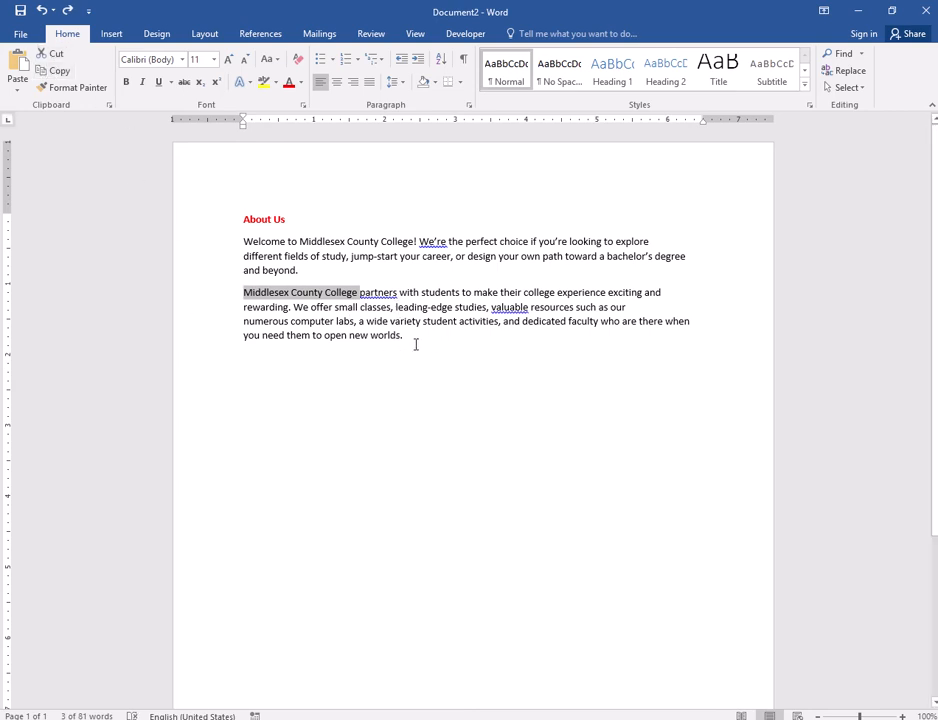
Cut the whole second paragraph and paste it back below the first one, keeping its source formatting
{"action": "left_click_drag", "start_coordinate": [403, 338], "coordinate": [245, 292]}
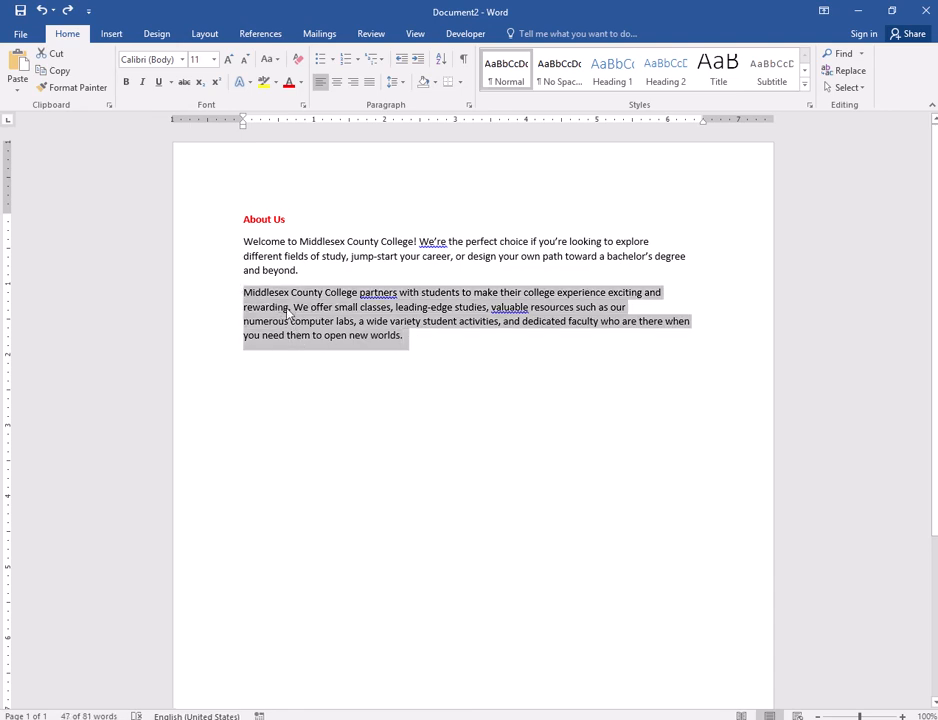
{"action": "left_click", "coordinate": [406, 340]}
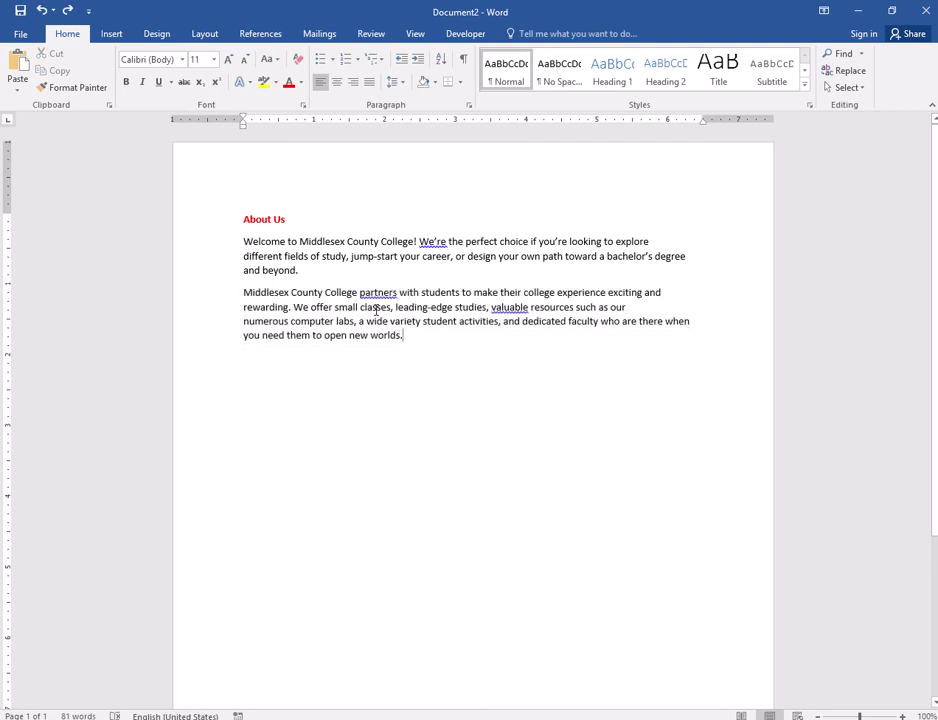
{"action": "left_click", "coordinate": [235, 300], "text": "shift"}
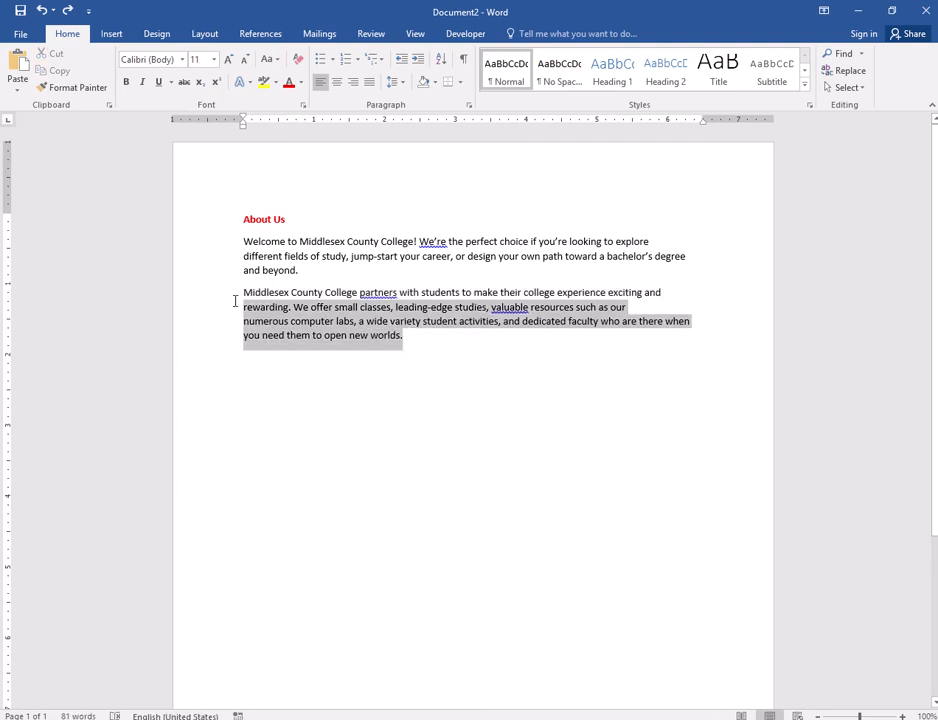
{"action": "double_click", "coordinate": [234, 293]}
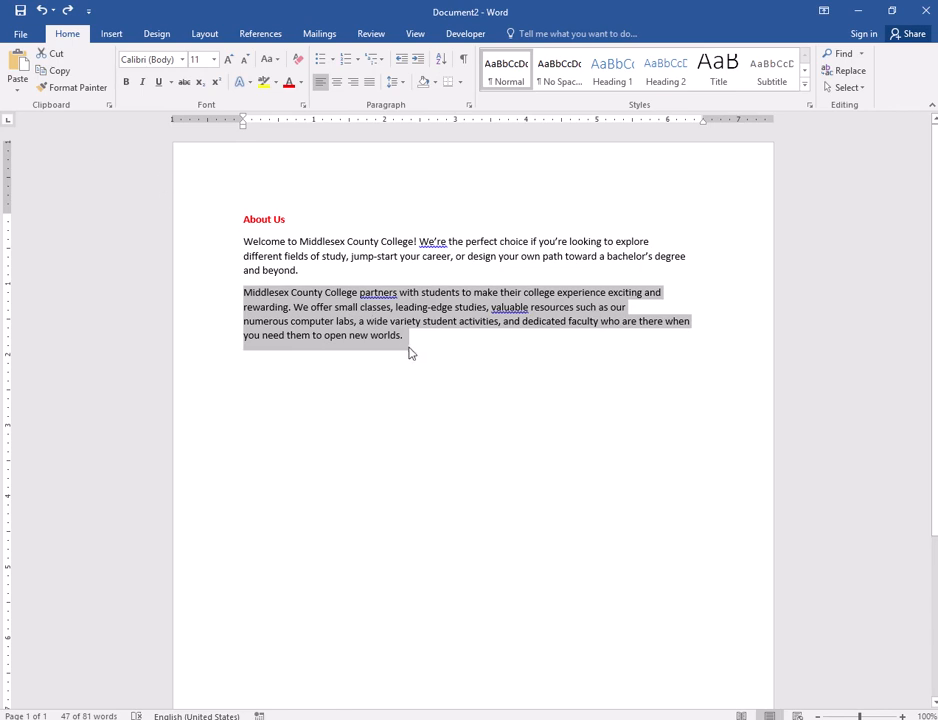
{"action": "left_click", "coordinate": [53, 55]}
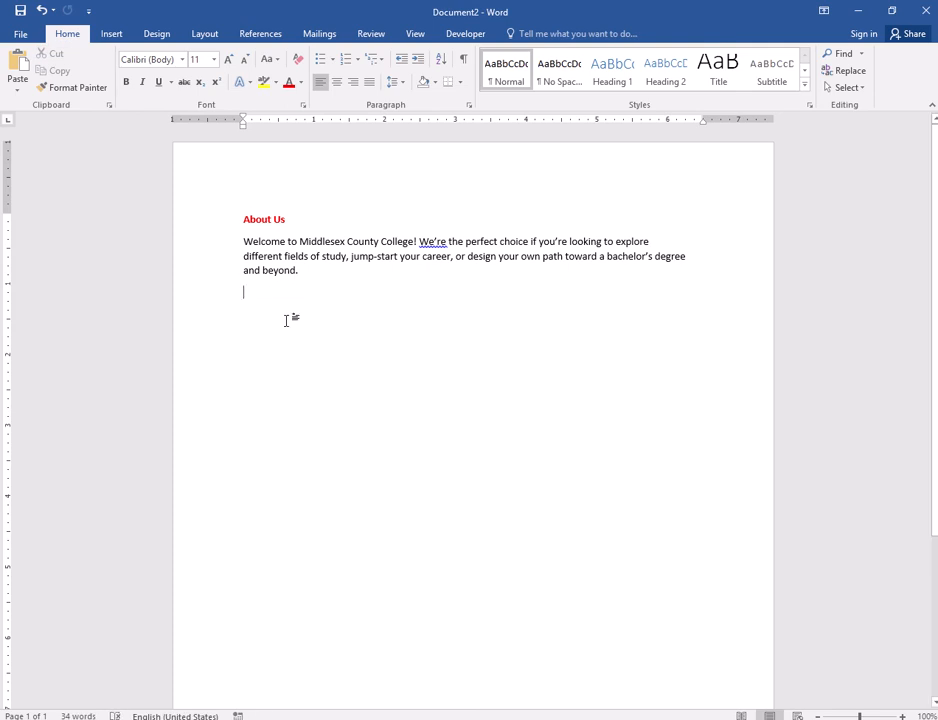
{"action": "left_click", "coordinate": [18, 90]}
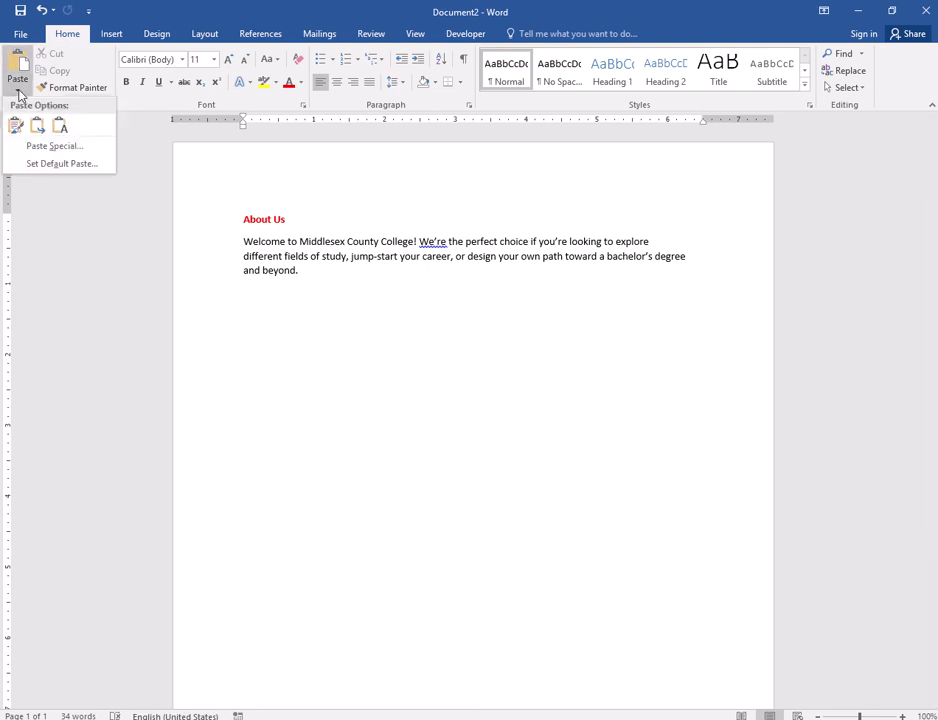
{"action": "left_click", "coordinate": [16, 126]}
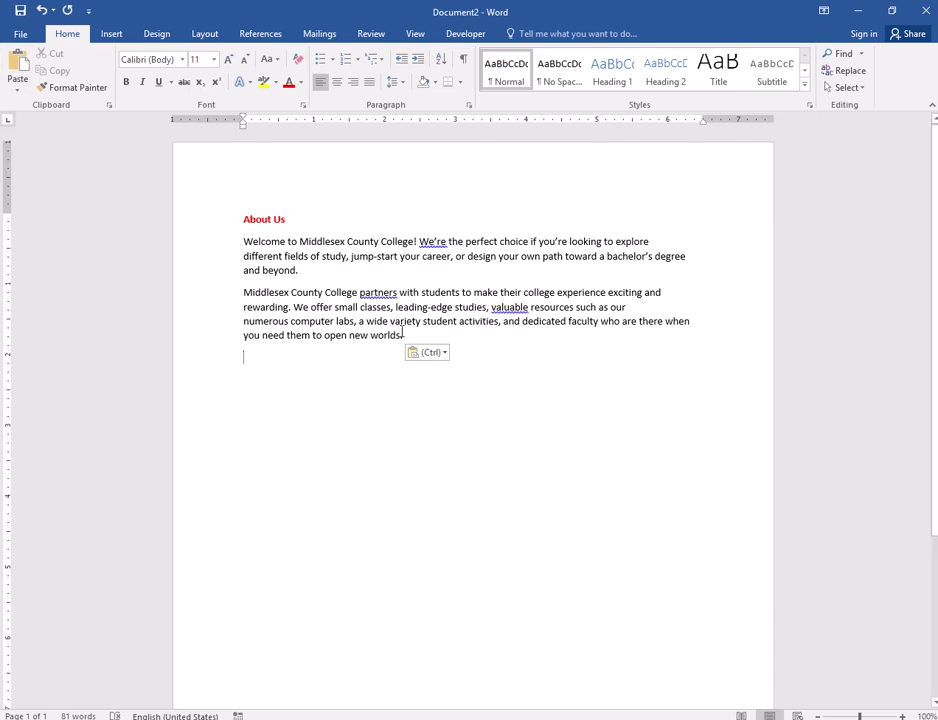
Copy the whole second paragraph and paste the copy on a new line below it as a third paragraph
{"action": "left_click_drag", "start_coordinate": [407, 336], "coordinate": [222, 295]}
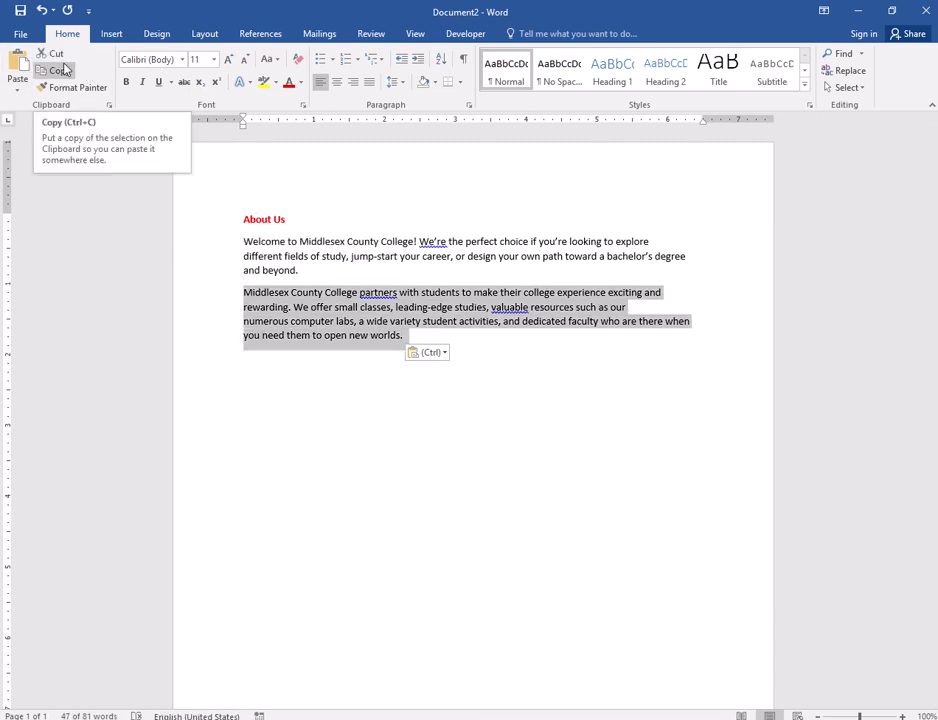
{"action": "left_click", "coordinate": [62, 70]}
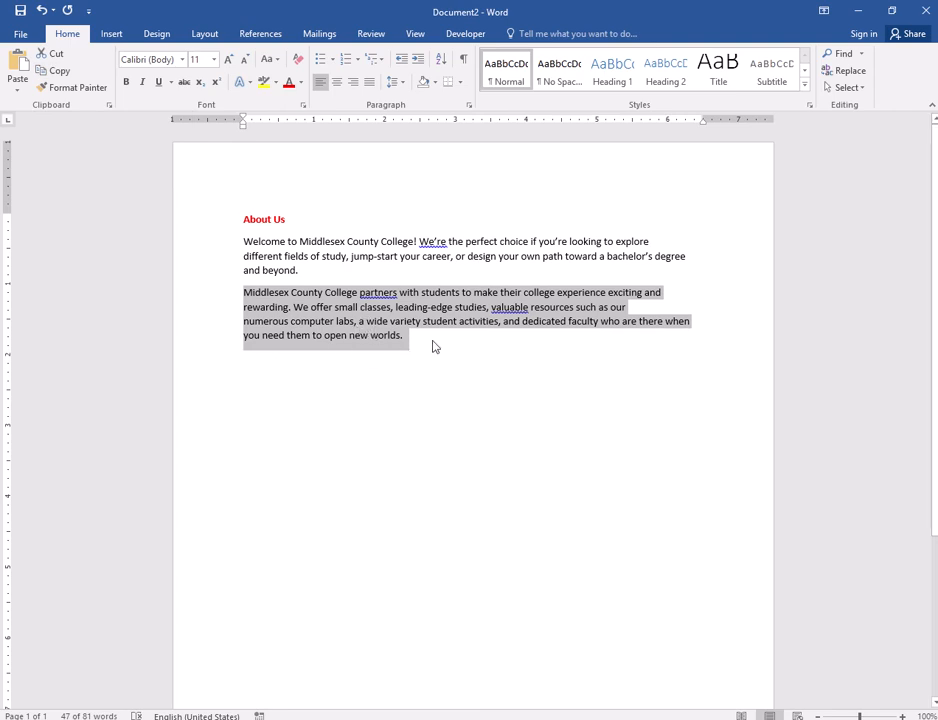
{"action": "left_click", "coordinate": [412, 337]}
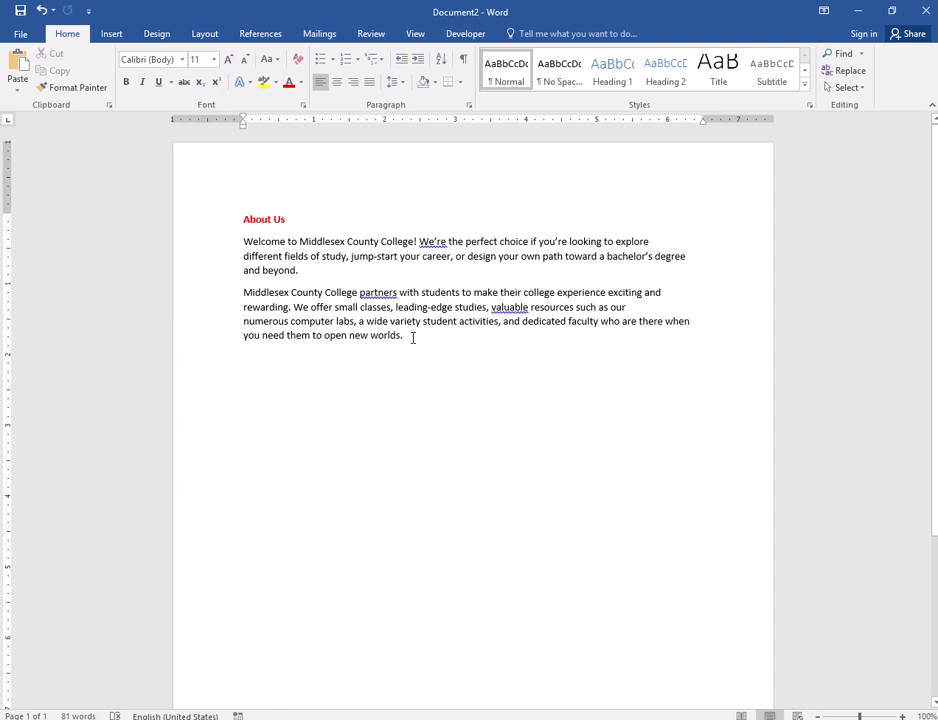
{"action": "key", "text": "Return"}
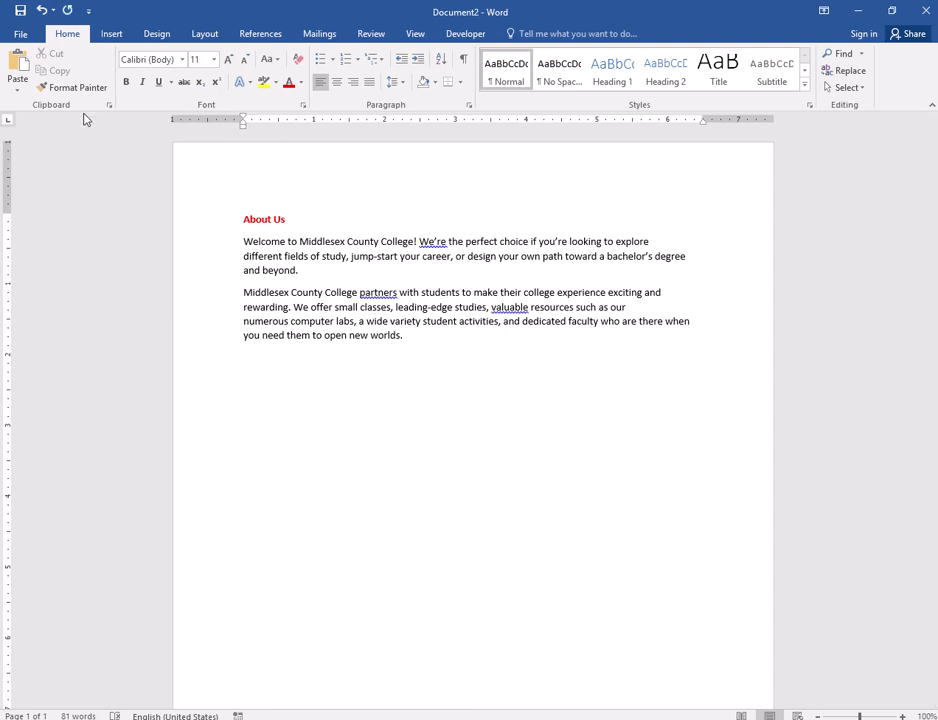
{"action": "key", "text": "ctrl+v"}
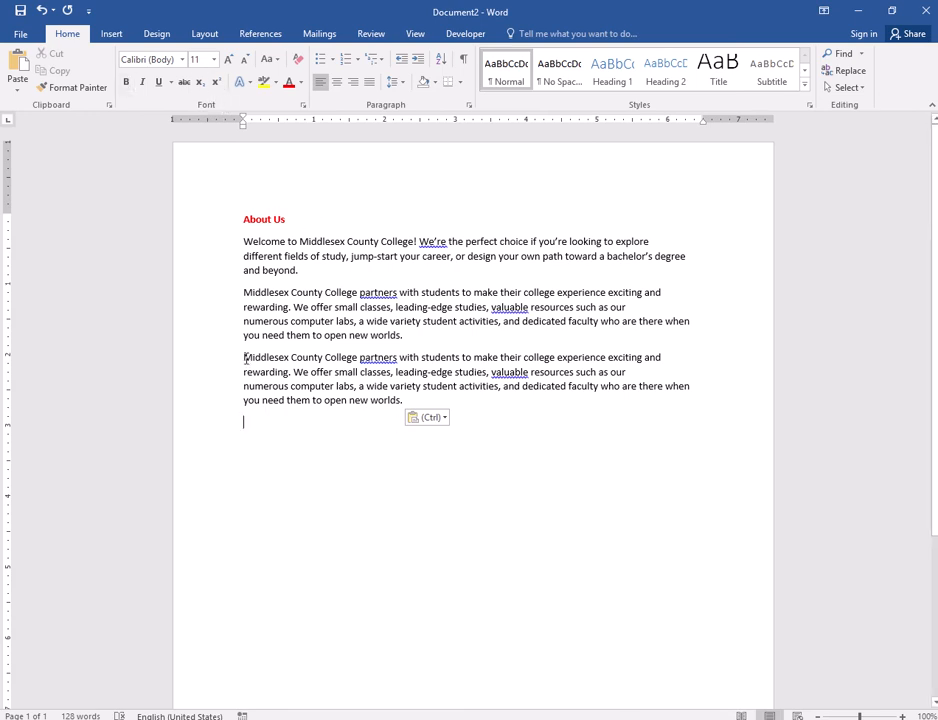
Change the font of "Middlesex County College partners" at the start of the third paragraph to Brush Script MT
{"action": "left_click_drag", "start_coordinate": [244, 358], "coordinate": [394, 358]}
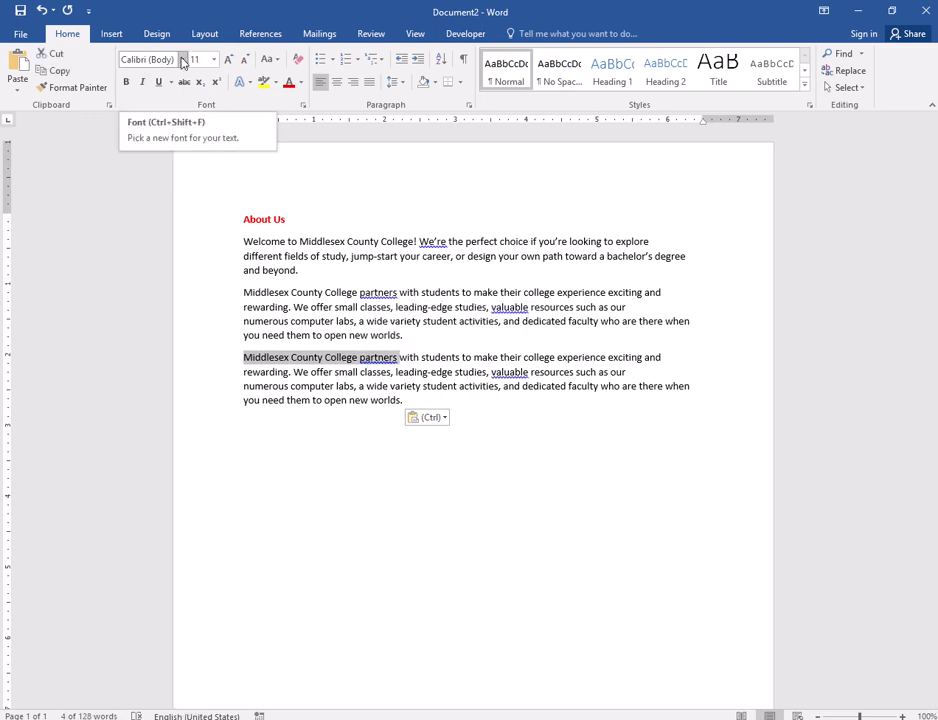
{"action": "left_click", "coordinate": [182, 60]}
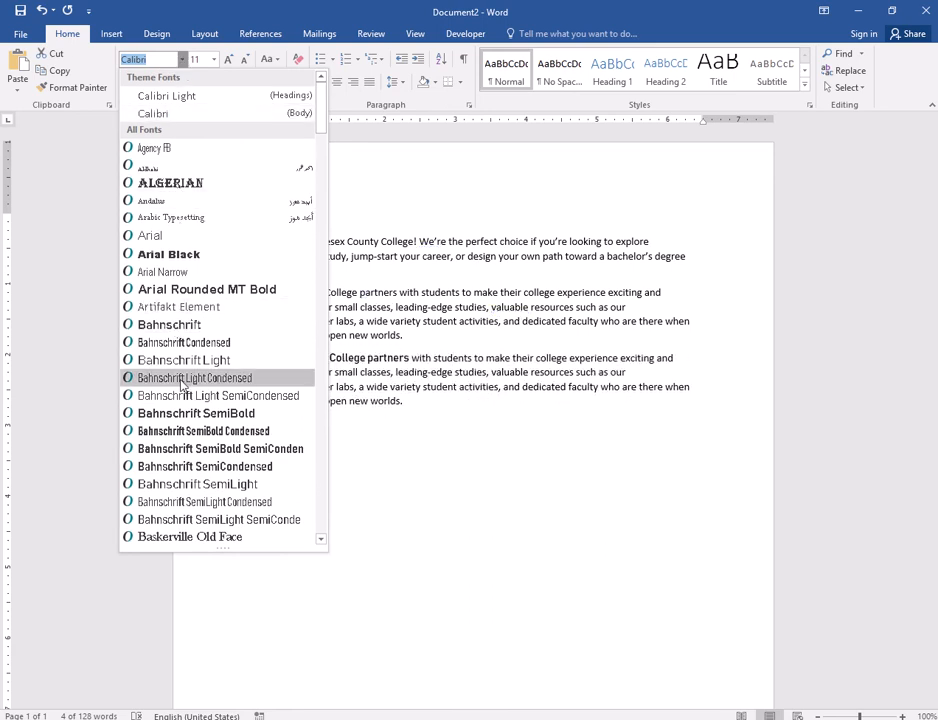
{"action": "scroll", "coordinate": [182, 480], "scroll_direction": "down", "scroll_amount": 6}
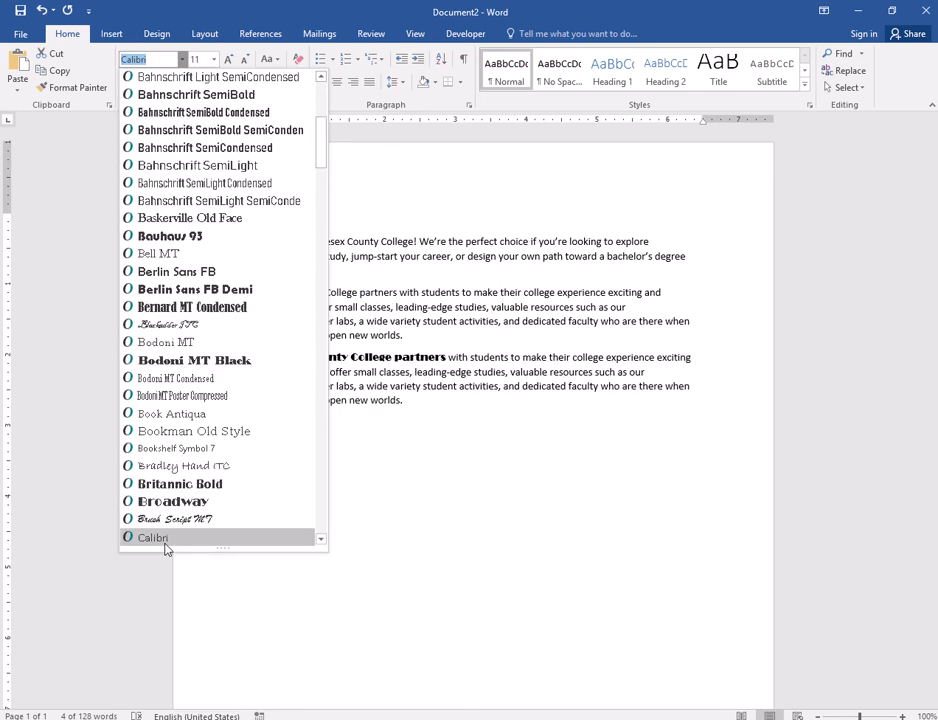
{"action": "left_click", "coordinate": [216, 538]}
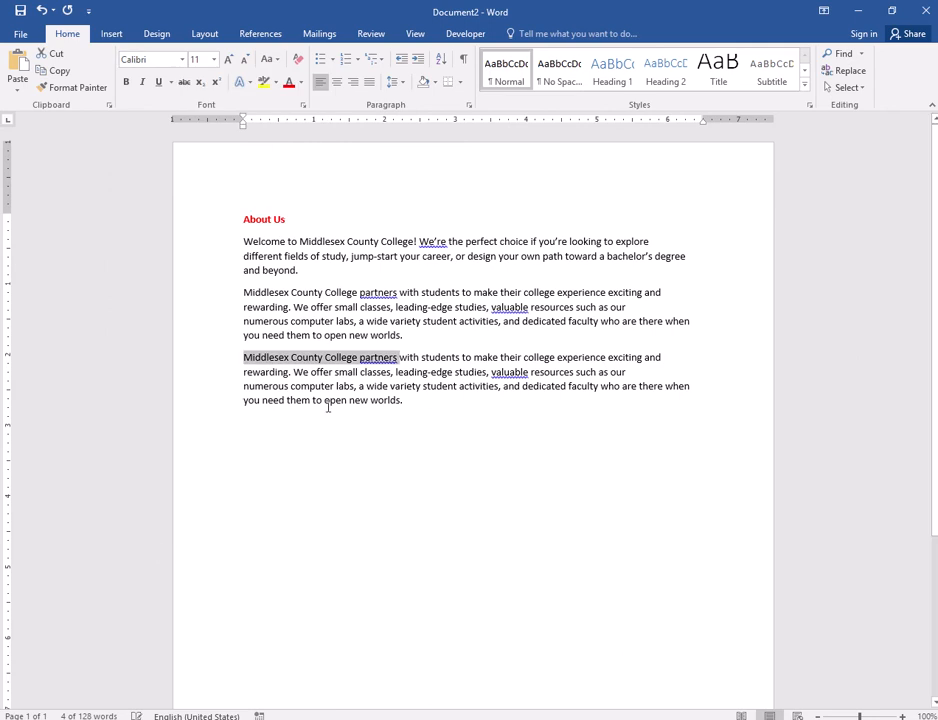
{"action": "left_click", "coordinate": [182, 59]}
{"action": "scroll", "coordinate": [210, 420], "scroll_direction": "down", "scroll_amount": 6}
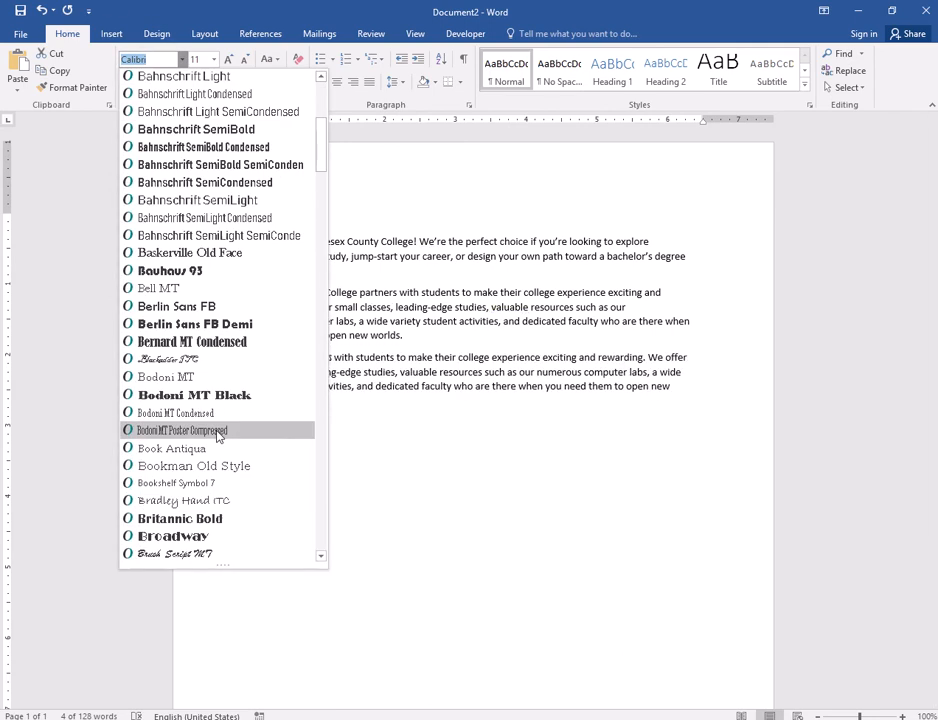
{"action": "scroll", "coordinate": [205, 513], "scroll_direction": "down", "scroll_amount": 5}
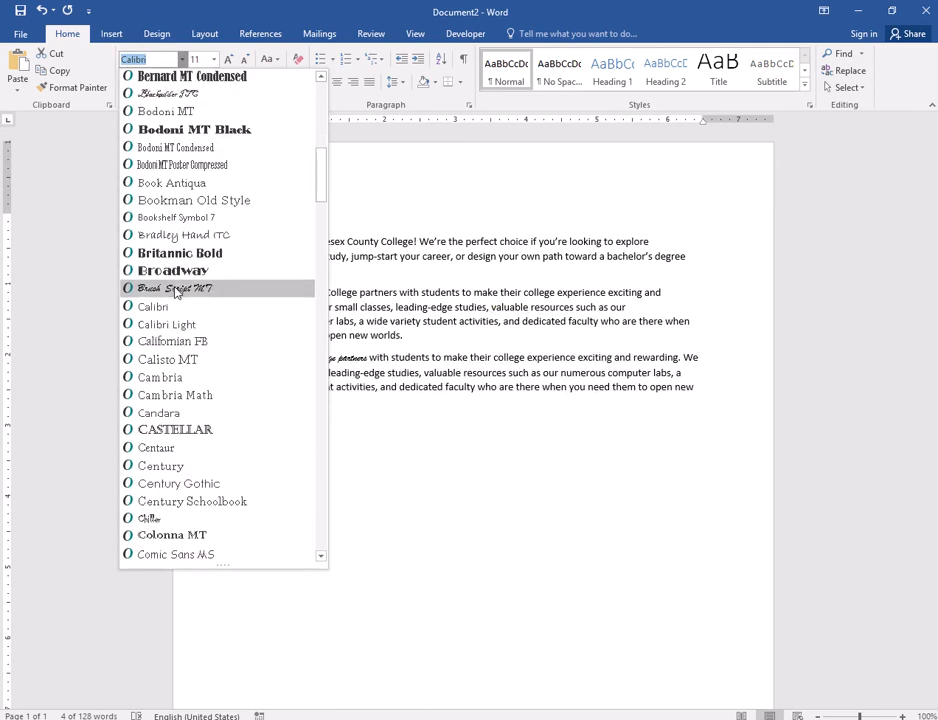
{"action": "left_click", "coordinate": [205, 289]}
{"action": "left_click", "coordinate": [270, 386]}
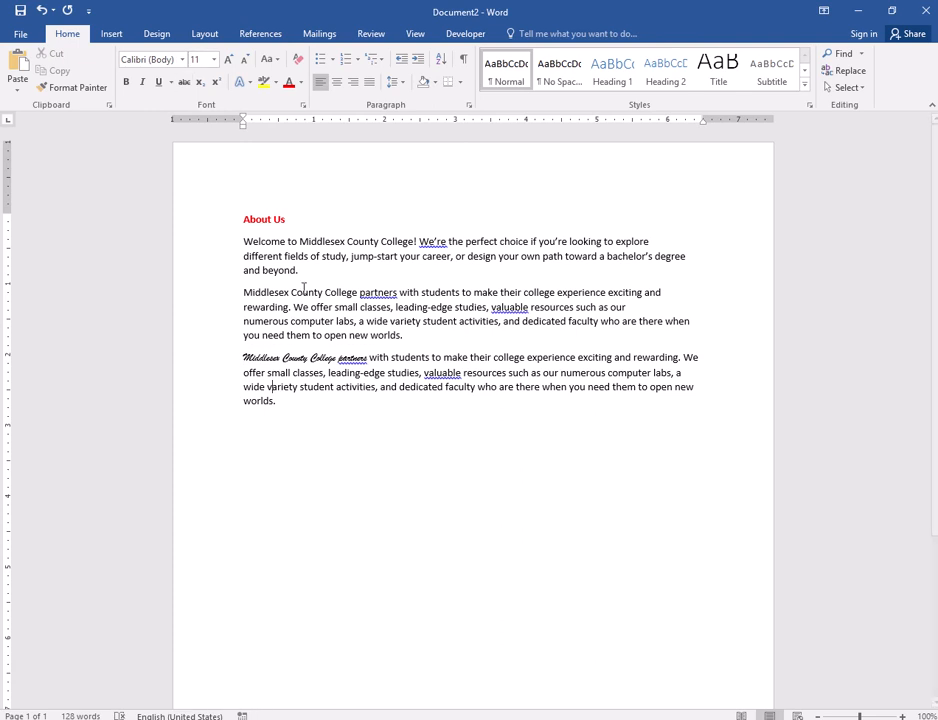
Set the font size of "with students" in the third paragraph to 18
{"action": "left_click_drag", "start_coordinate": [370, 357], "coordinate": [431, 357]}
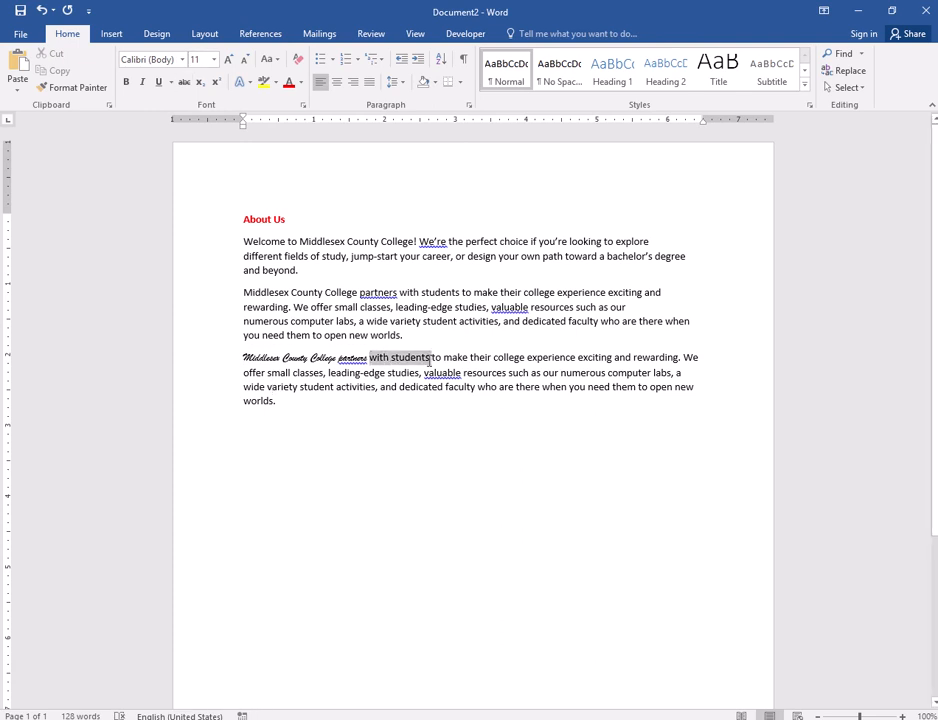
{"action": "left_click", "coordinate": [214, 61]}
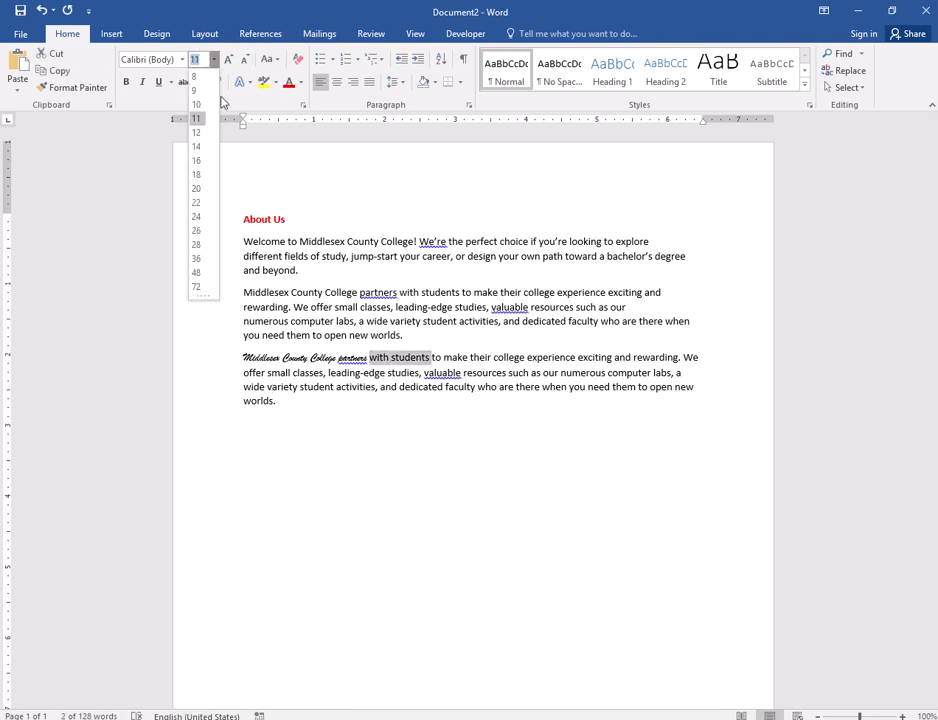
{"action": "left_click", "coordinate": [196, 176]}
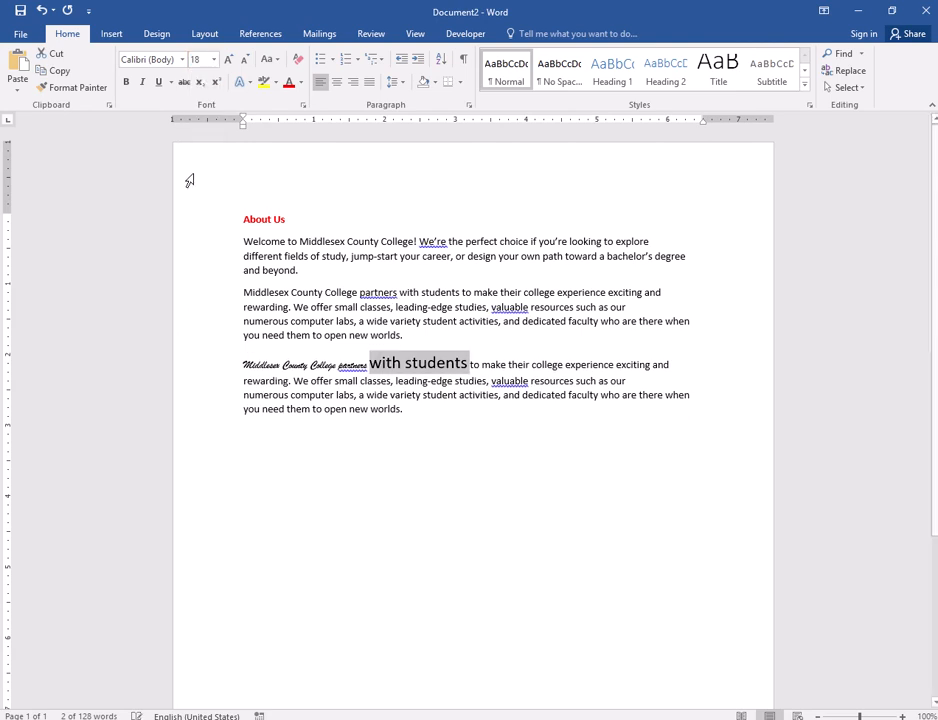
Decrease the font size of "with students" stepwise to 12, increase it stepwise to 16, and deselect the text
{"action": "left_click", "coordinate": [245, 60]}
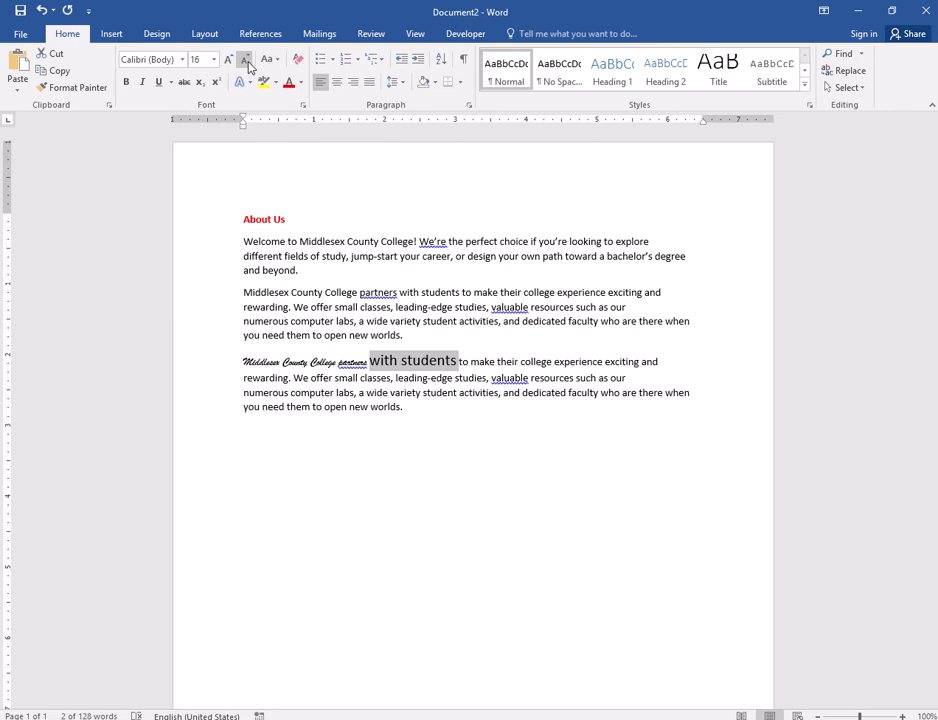
{"action": "left_click", "coordinate": [245, 60]}
{"action": "left_click", "coordinate": [245, 60]}
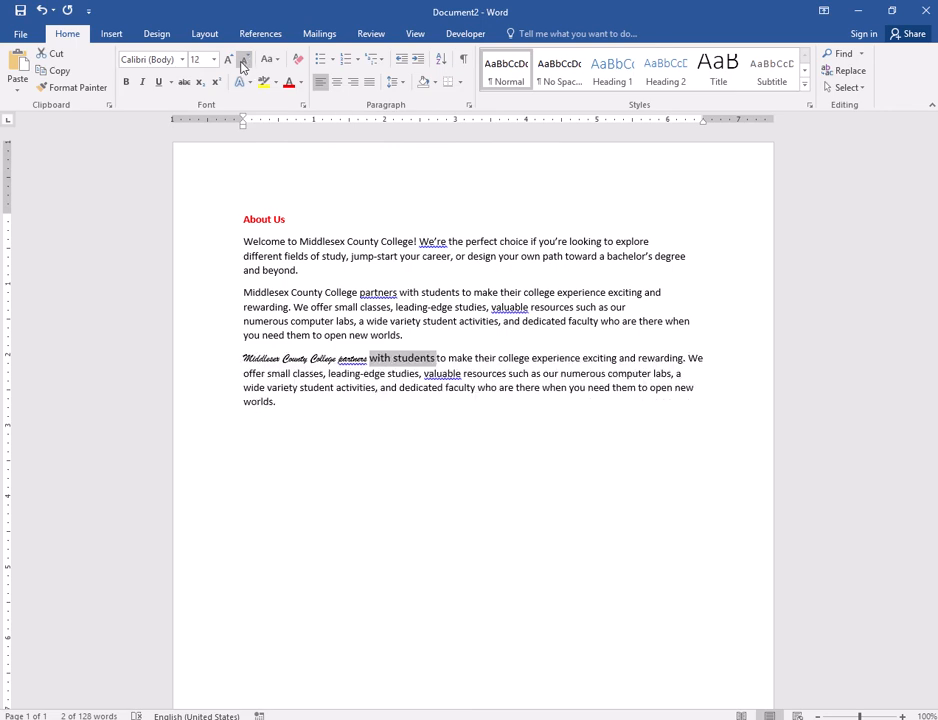
{"action": "left_click", "coordinate": [229, 60]}
{"action": "left_click", "coordinate": [229, 60]}
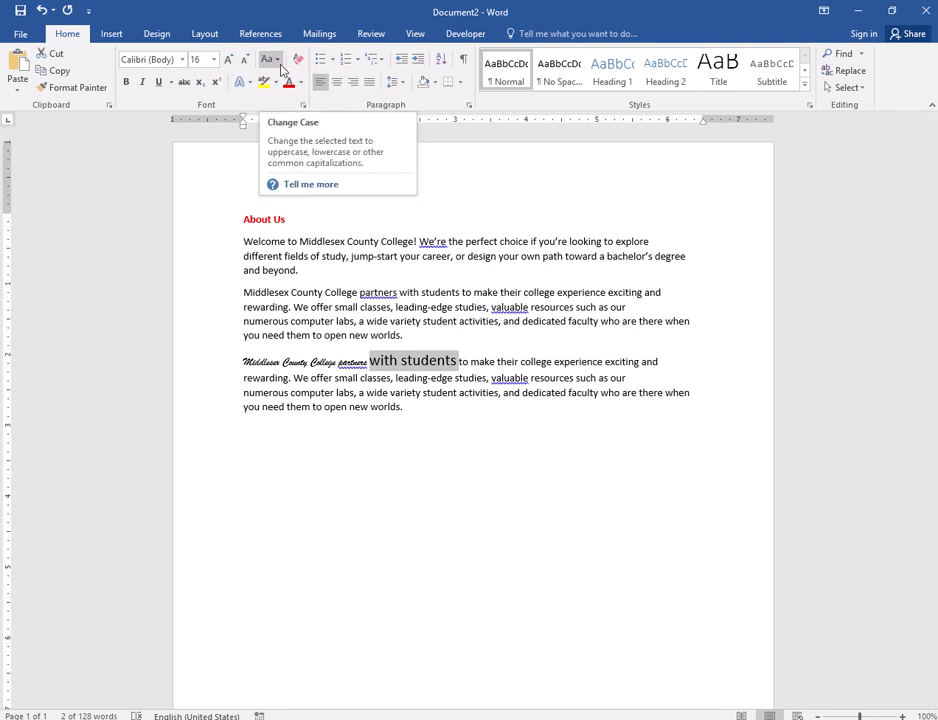
{"action": "left_click", "coordinate": [368, 406]}
Select the "About Us" heading, magnify the page around it to 324%, and reduce the zoom to 50%
{"action": "left_click_drag", "start_coordinate": [241, 219], "coordinate": [290, 219]}
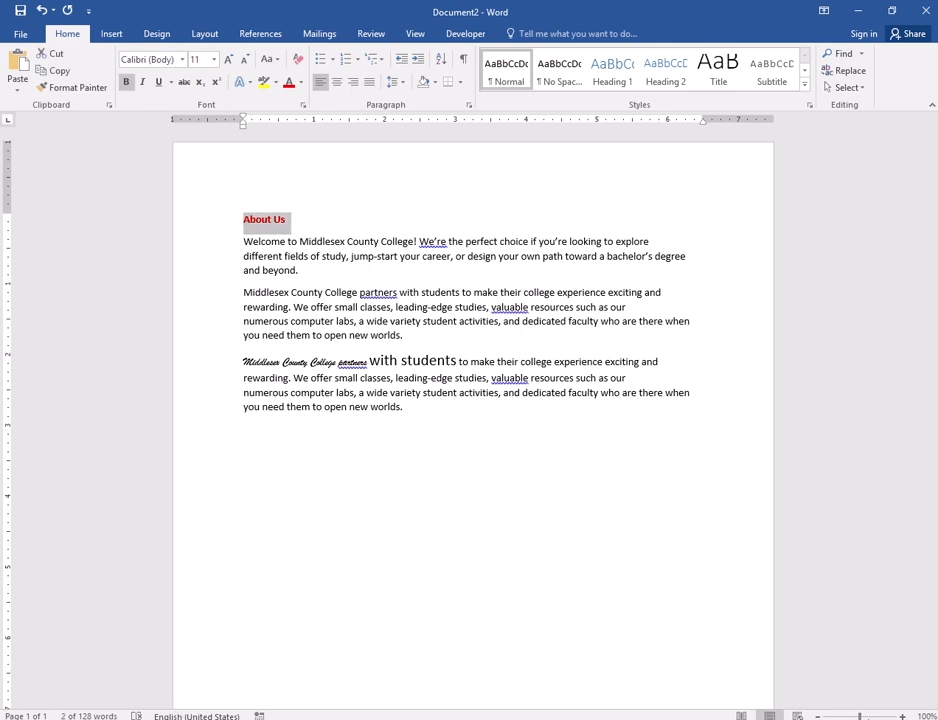
{"action": "scroll", "coordinate": [470, 400], "scroll_direction": "up", "scroll_amount": 20}
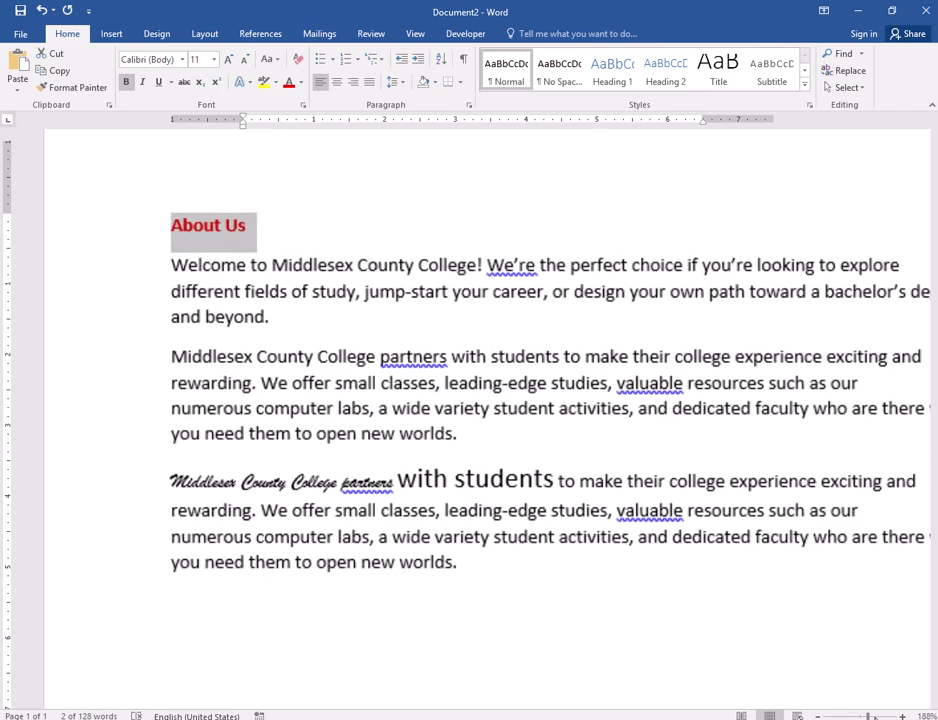
{"action": "scroll", "coordinate": [470, 400], "scroll_direction": "up", "scroll_amount": 2}
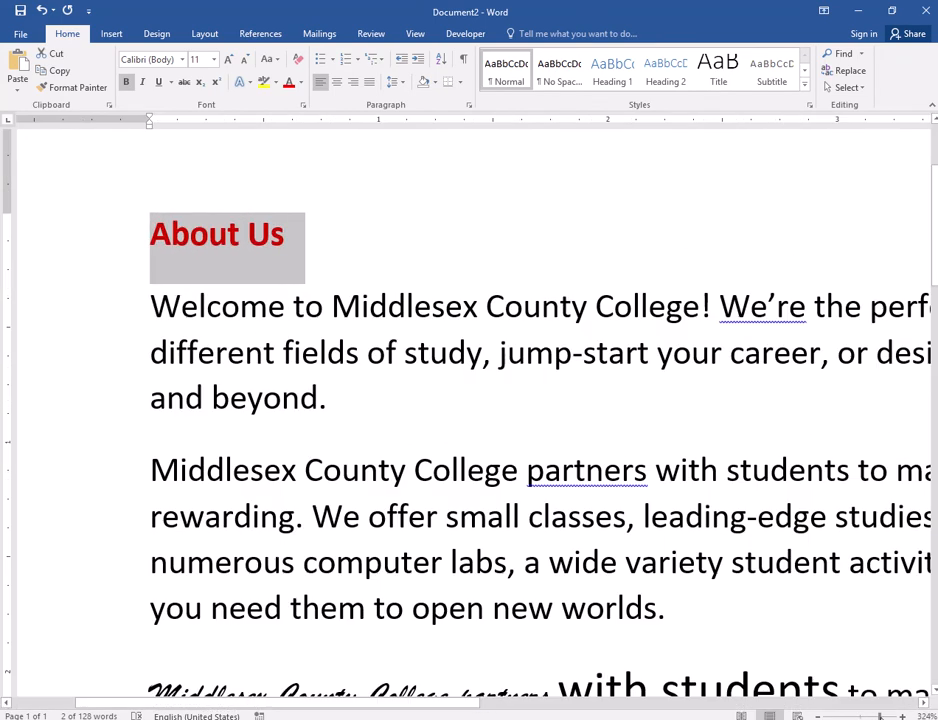
{"action": "left_click_drag", "start_coordinate": [880, 715], "coordinate": [867, 716]}
{"action": "left_click", "coordinate": [240, 226]}
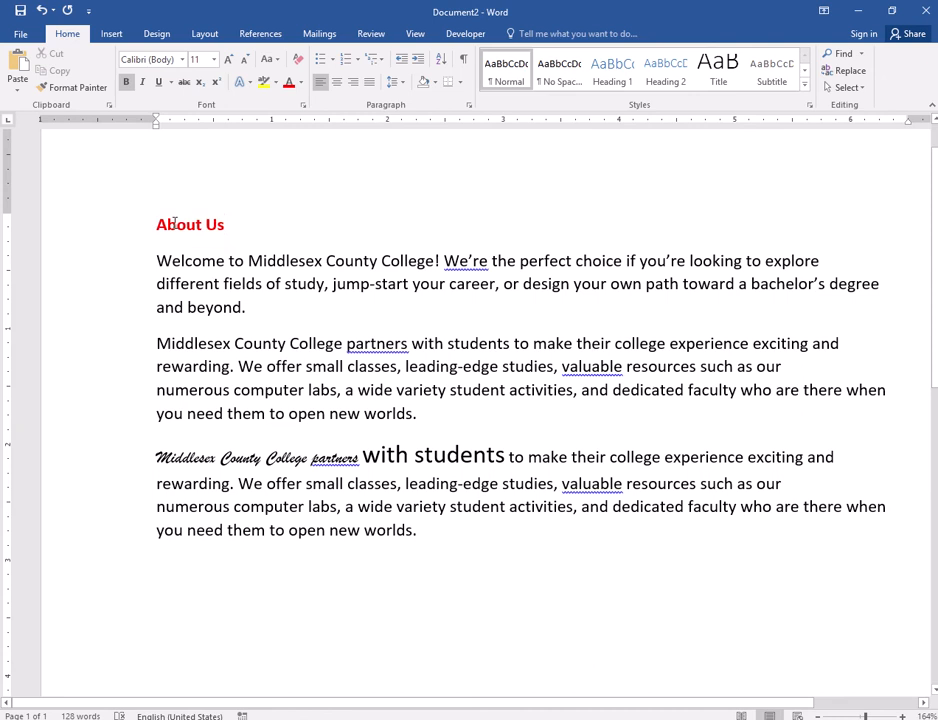
{"action": "triple_click", "coordinate": [172, 224]}
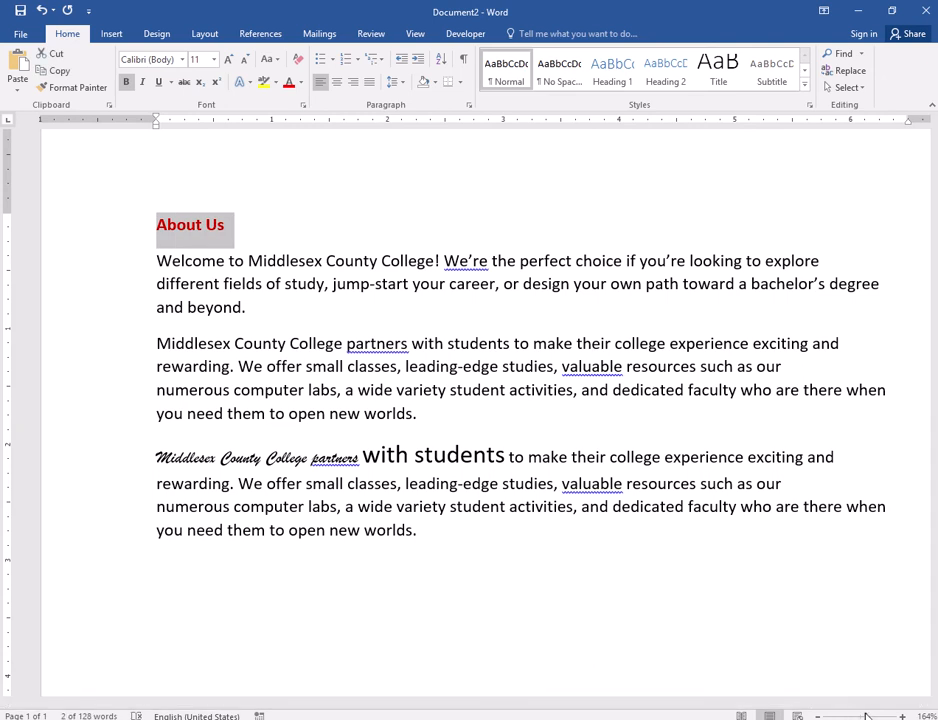
{"action": "left_click_drag", "start_coordinate": [866, 715], "coordinate": [840, 716]}
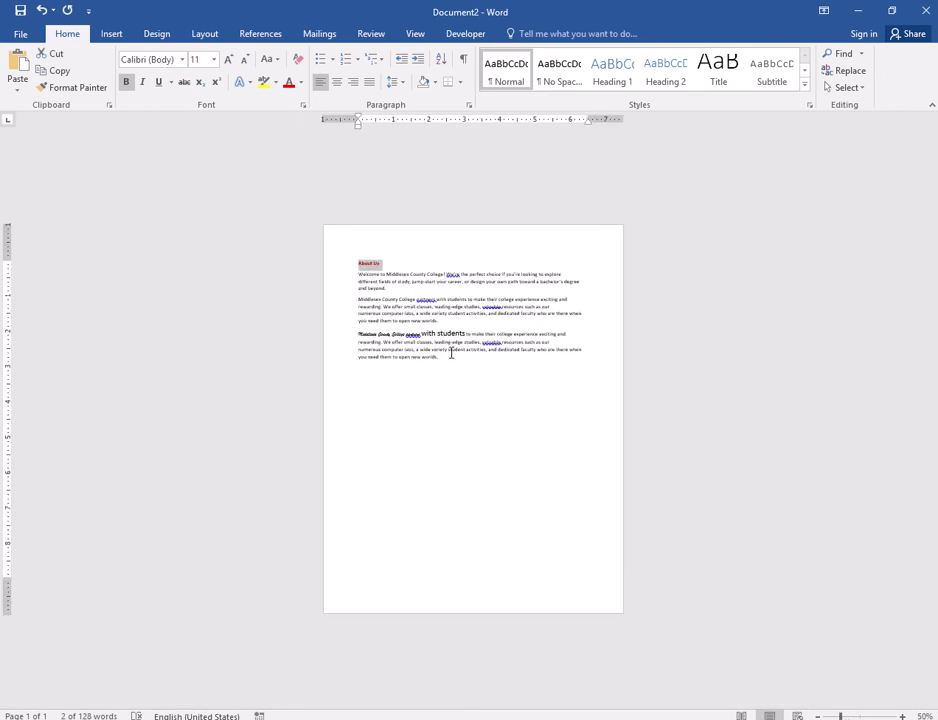
Magnify the page to 500% around the last word "worlds." of the third paragraph, and again around the "About Us" heading
{"action": "double_click", "coordinate": [427, 357]}
{"action": "left_click_drag", "start_coordinate": [840, 716], "coordinate": [930, 716]}
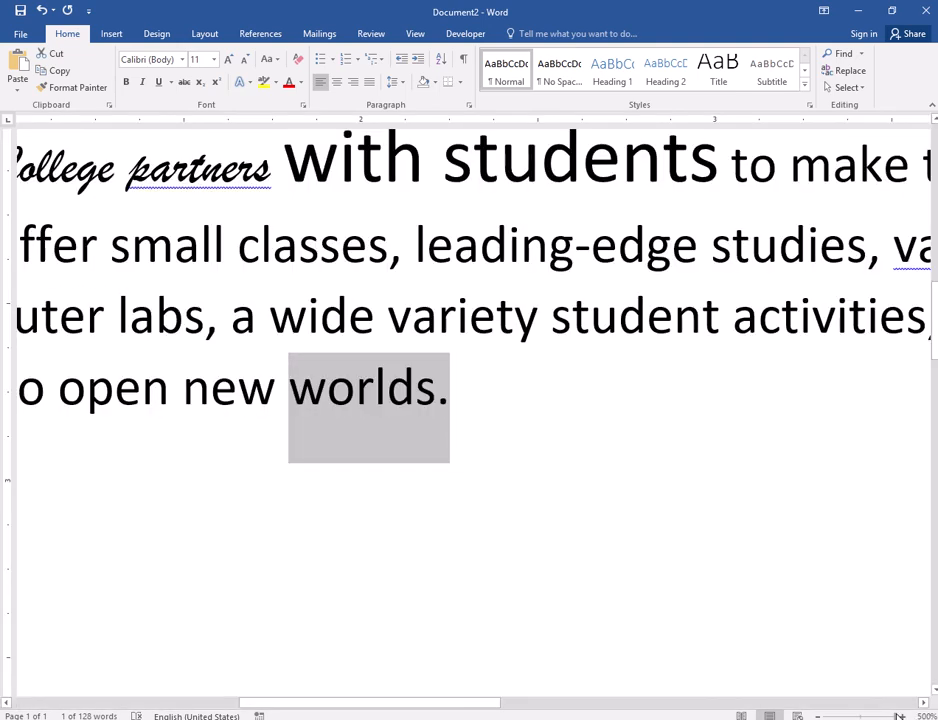
{"action": "left_click_drag", "start_coordinate": [899, 716], "coordinate": [855, 716]}
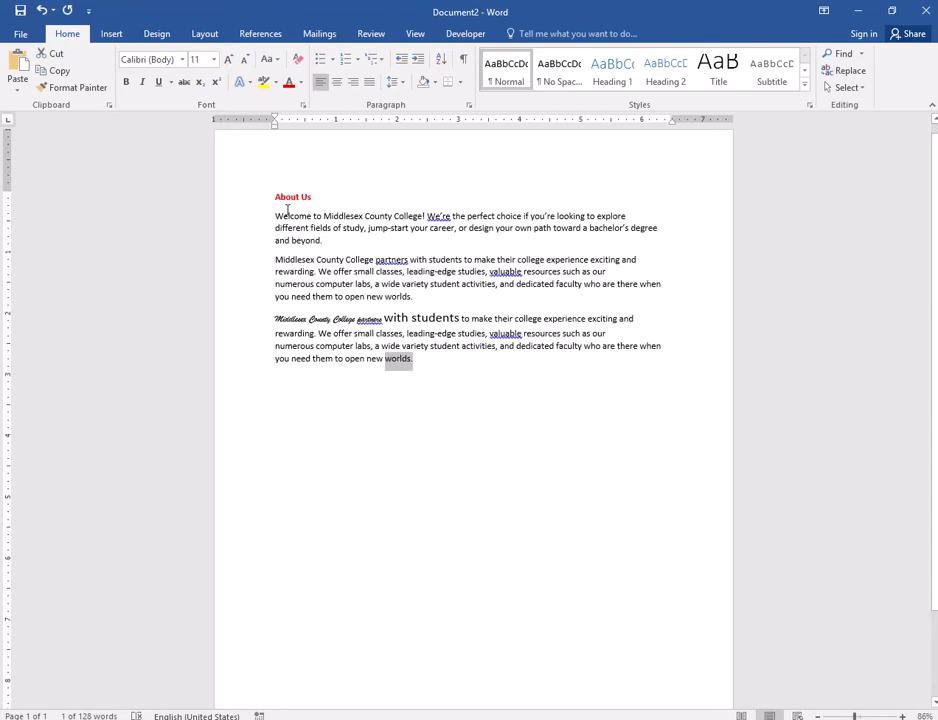
{"action": "left_click_drag", "start_coordinate": [278, 200], "coordinate": [326, 201]}
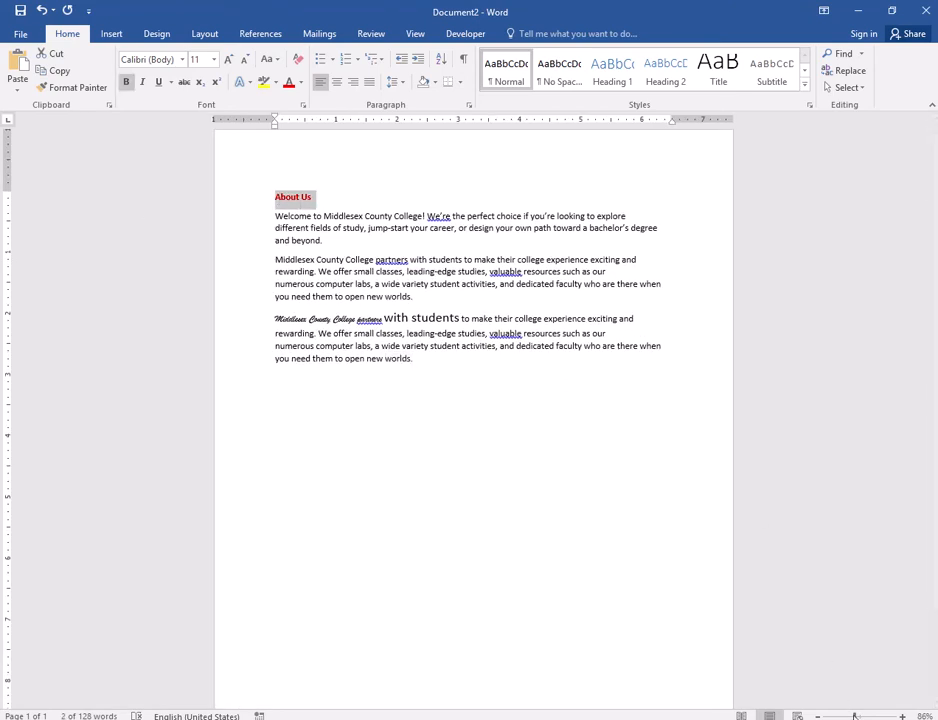
{"action": "left_click_drag", "start_coordinate": [855, 716], "coordinate": [902, 716]}
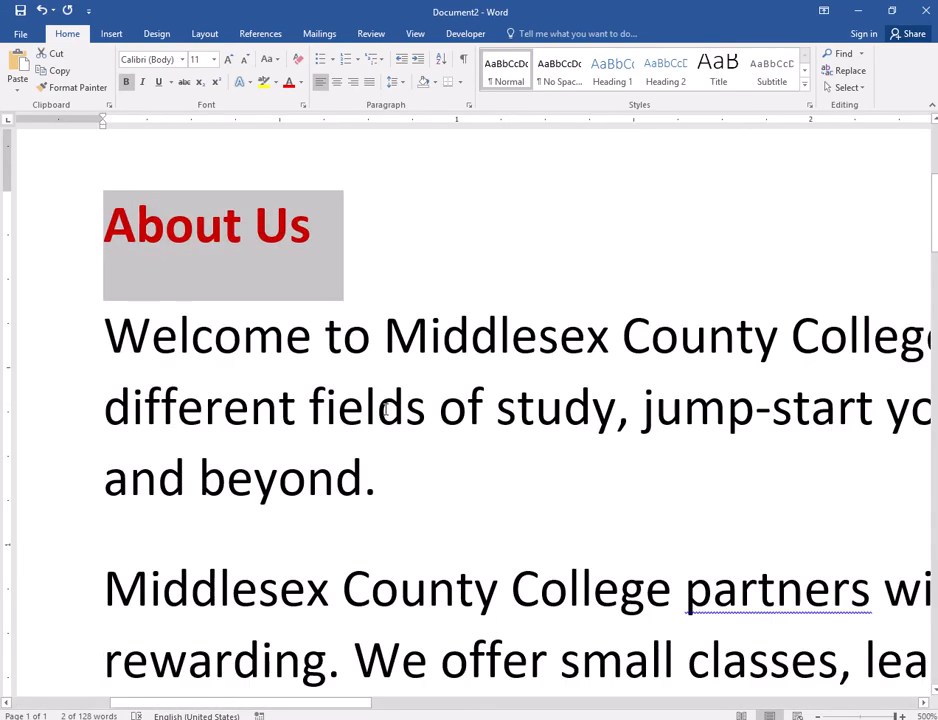